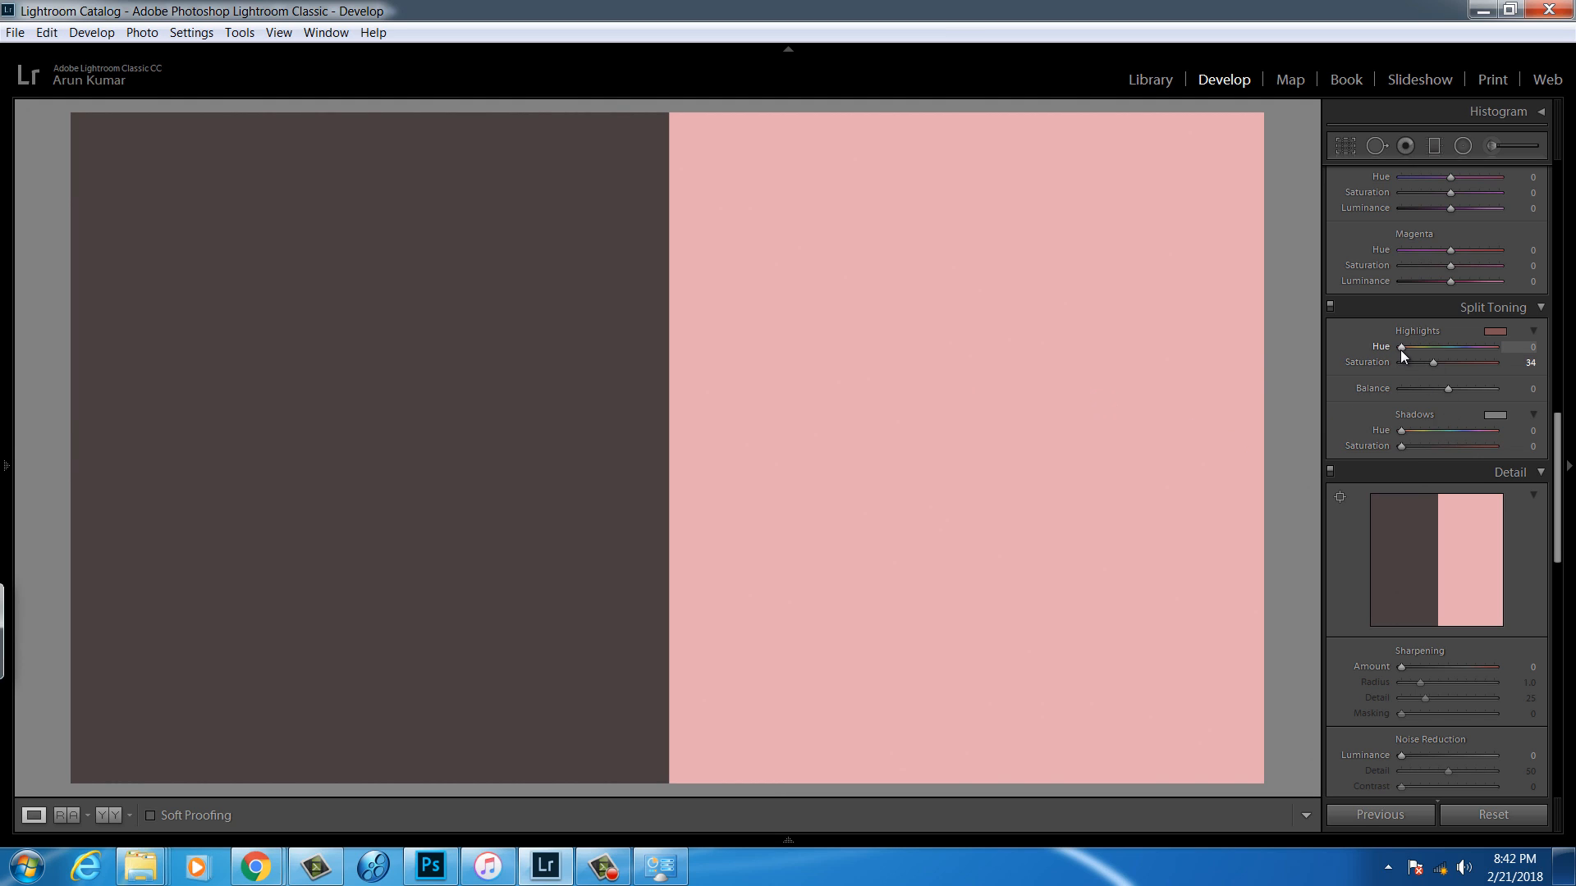
Split-tone the two-colour test image with highlights hue 186 and shadows hue 22, and try shifting the balance to +86 and toward the shadows.
{"action": "left_click_drag", "start_coordinate": [1405, 346], "coordinate": [1451, 356]}
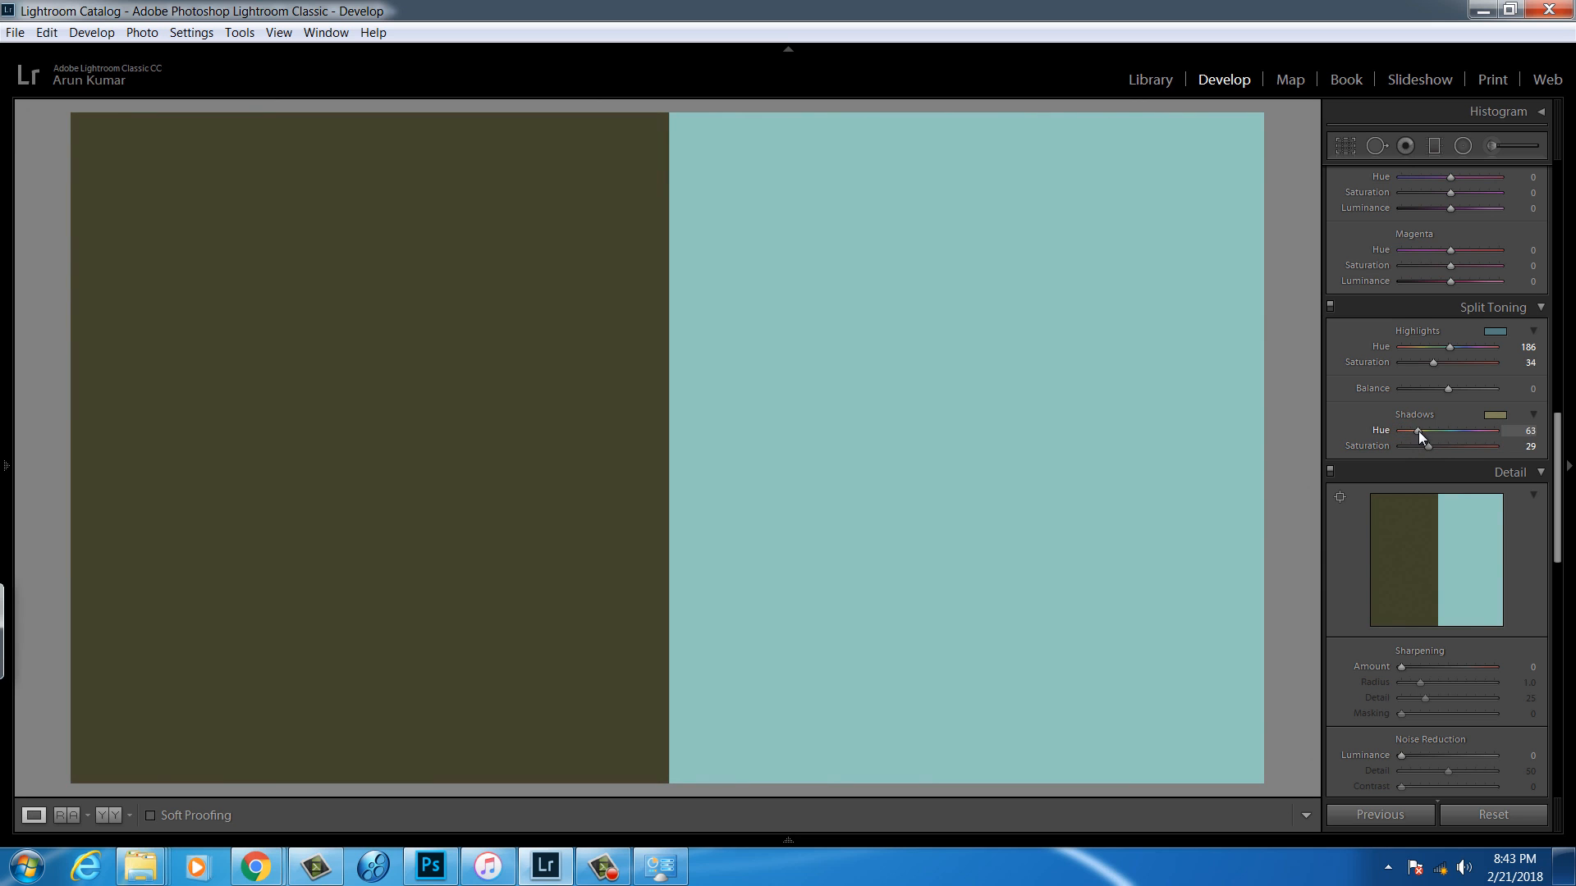
{"action": "mouse_move", "coordinate": [1418, 431]}
{"action": "left_mouse_down"}
{"action": "mouse_move", "coordinate": [1508, 432]}
{"action": "mouse_move", "coordinate": [1416, 435]}
{"action": "left_mouse_up"}
{"action": "left_click_drag", "start_coordinate": [1448, 394], "coordinate": [1467, 398]}
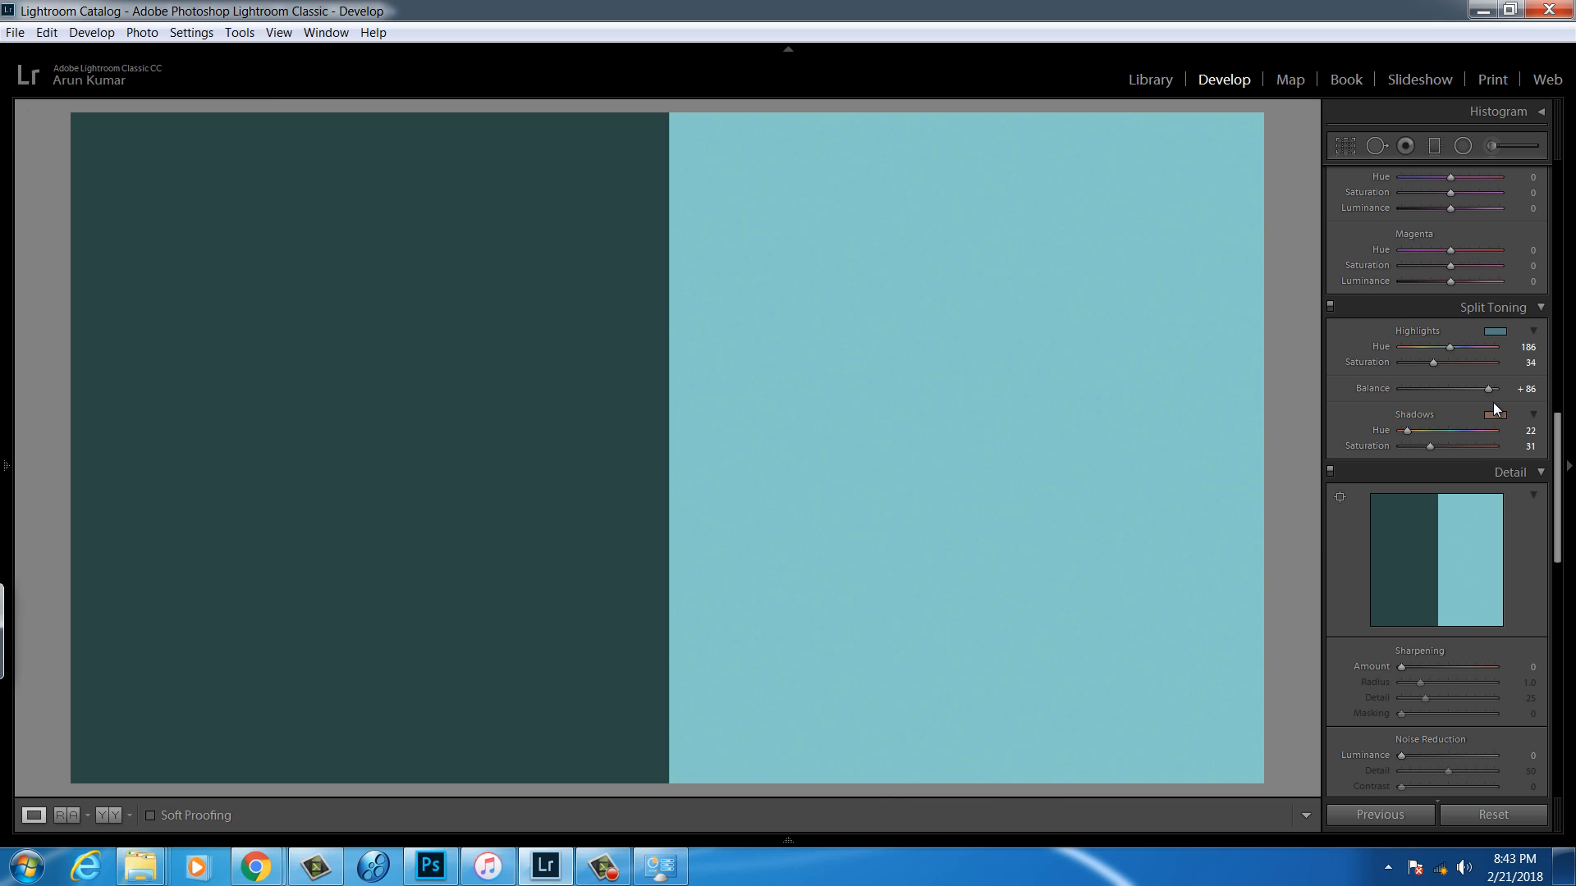
{"action": "left_click_drag", "start_coordinate": [1486, 391], "coordinate": [1422, 395]}
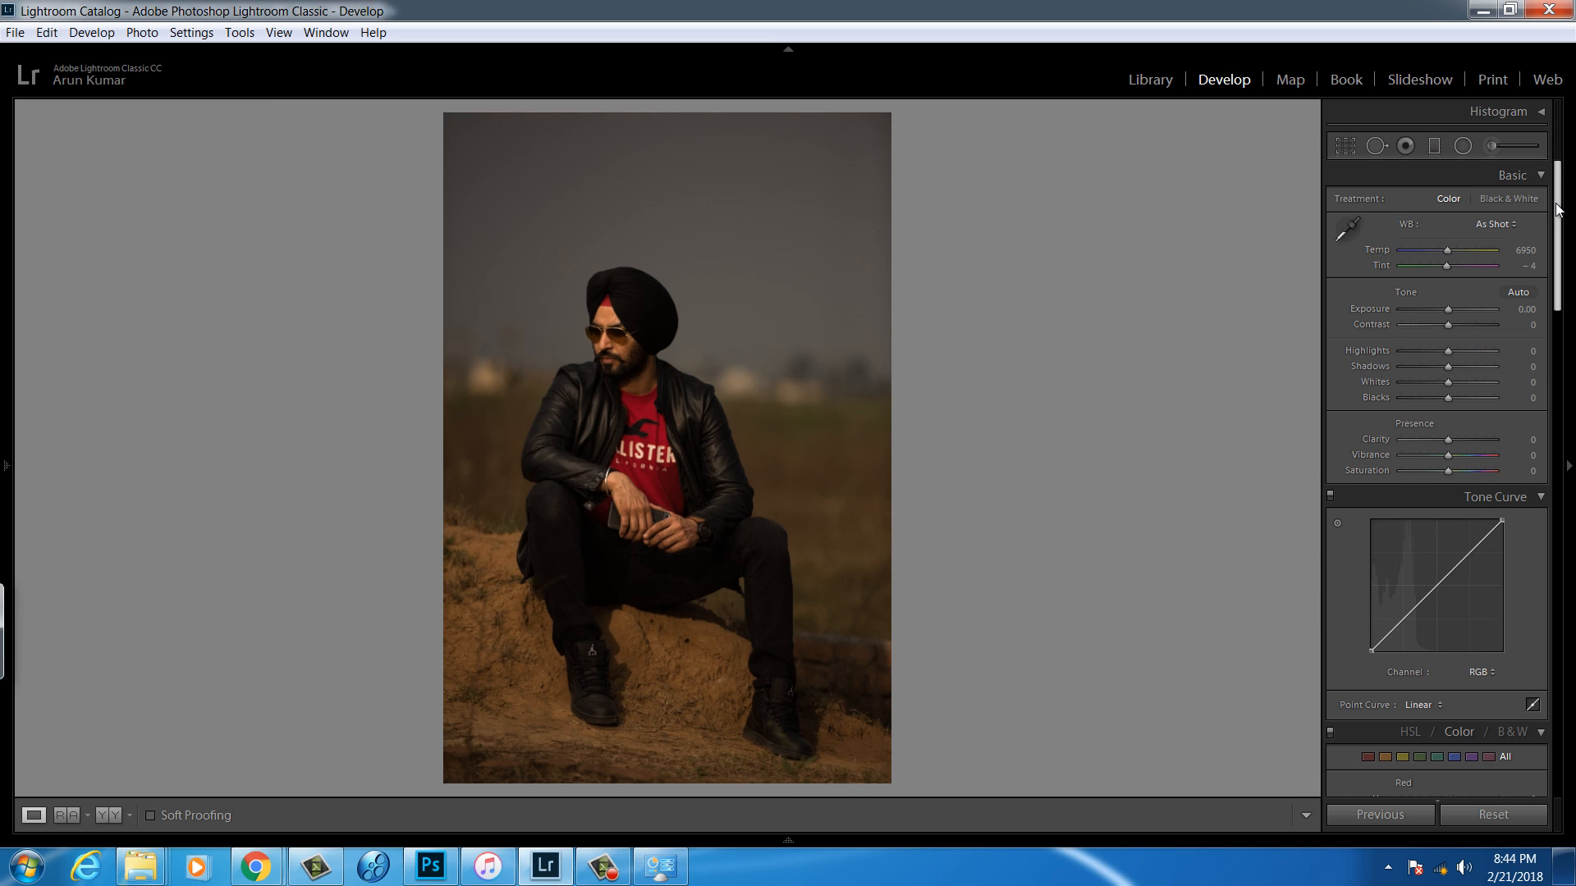
Turn on chromatic aberration removal and lens profile corrections for the portrait.
{"action": "left_click_drag", "start_coordinate": [1558, 209], "coordinate": [1564, 581]}
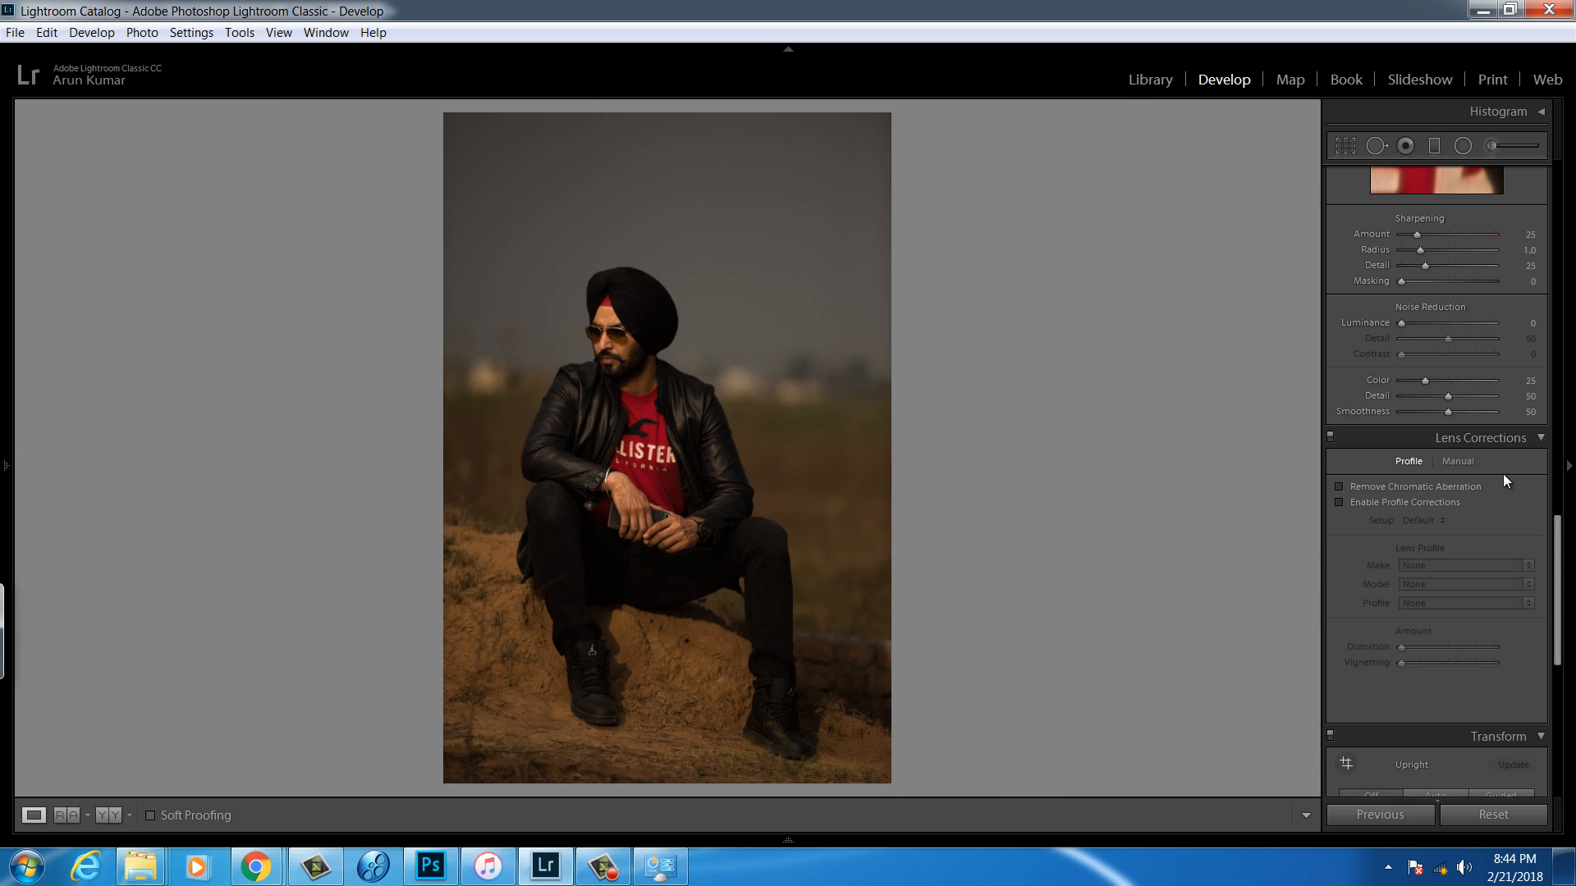
{"action": "left_click", "coordinate": [1419, 487]}
{"action": "left_click", "coordinate": [1423, 502]}
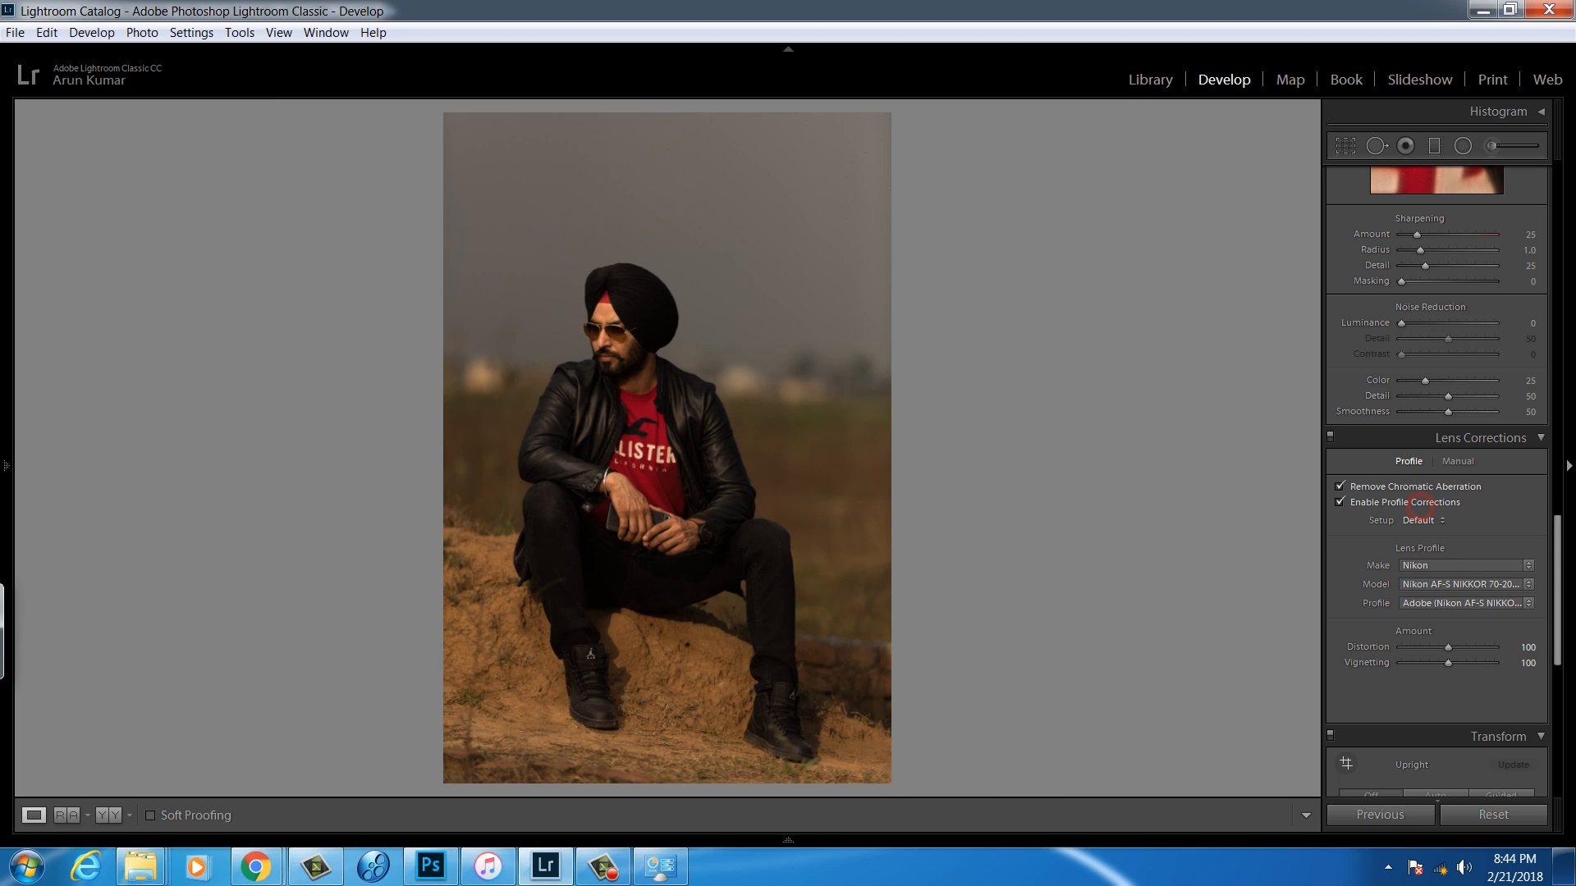
Raise the portrait's shadows to +100 and lower its overall saturation to -40.
{"action": "left_click_drag", "start_coordinate": [1557, 628], "coordinate": [1557, 276]}
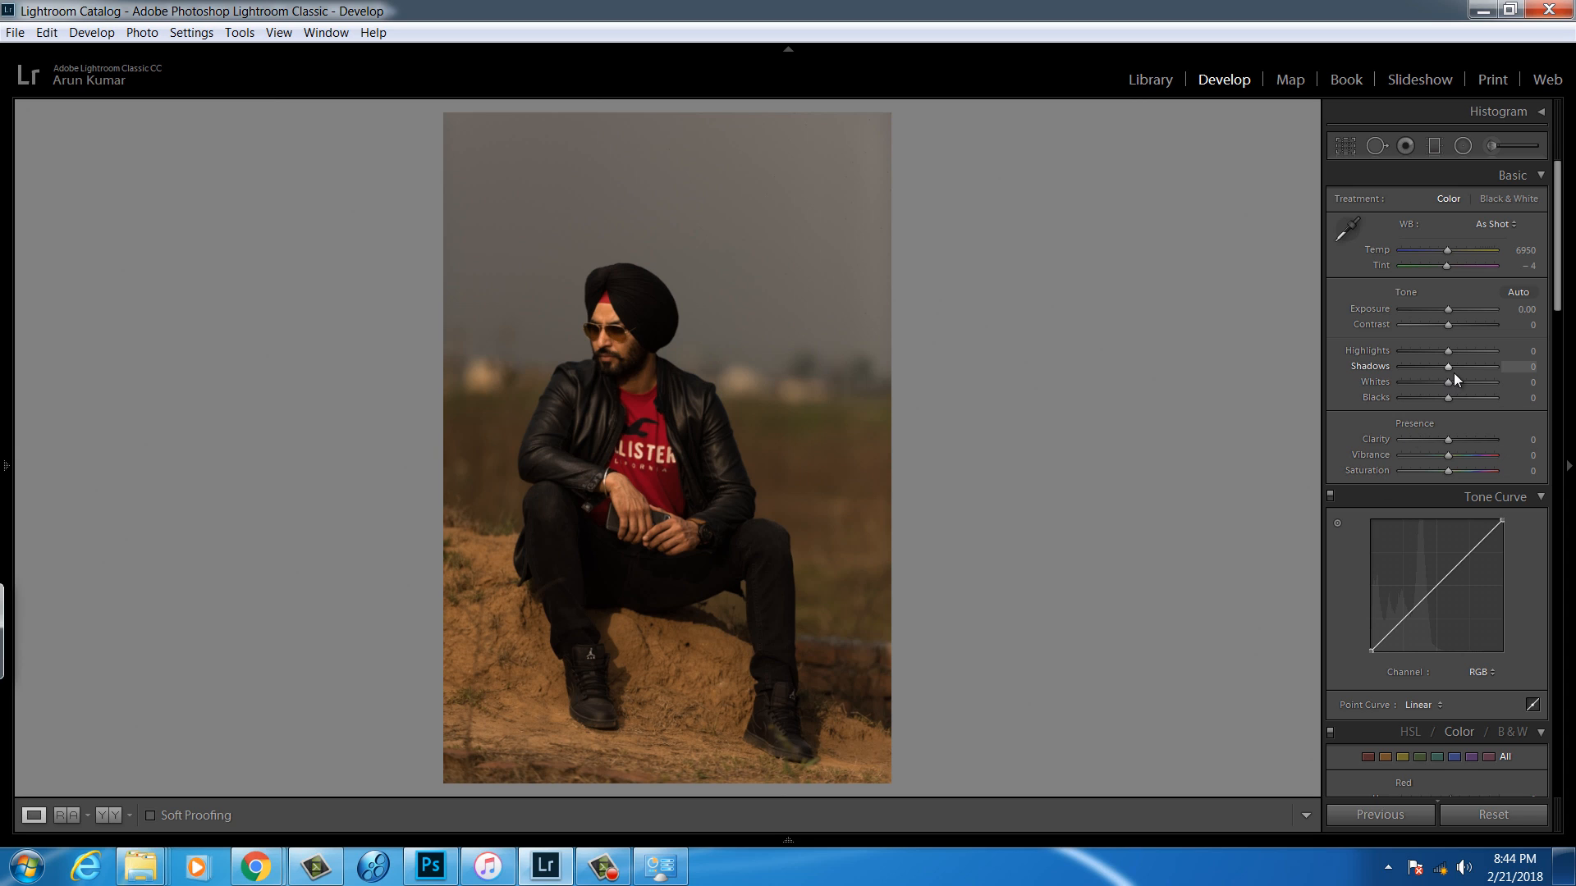
{"action": "left_click_drag", "start_coordinate": [1479, 366], "coordinate": [1541, 376]}
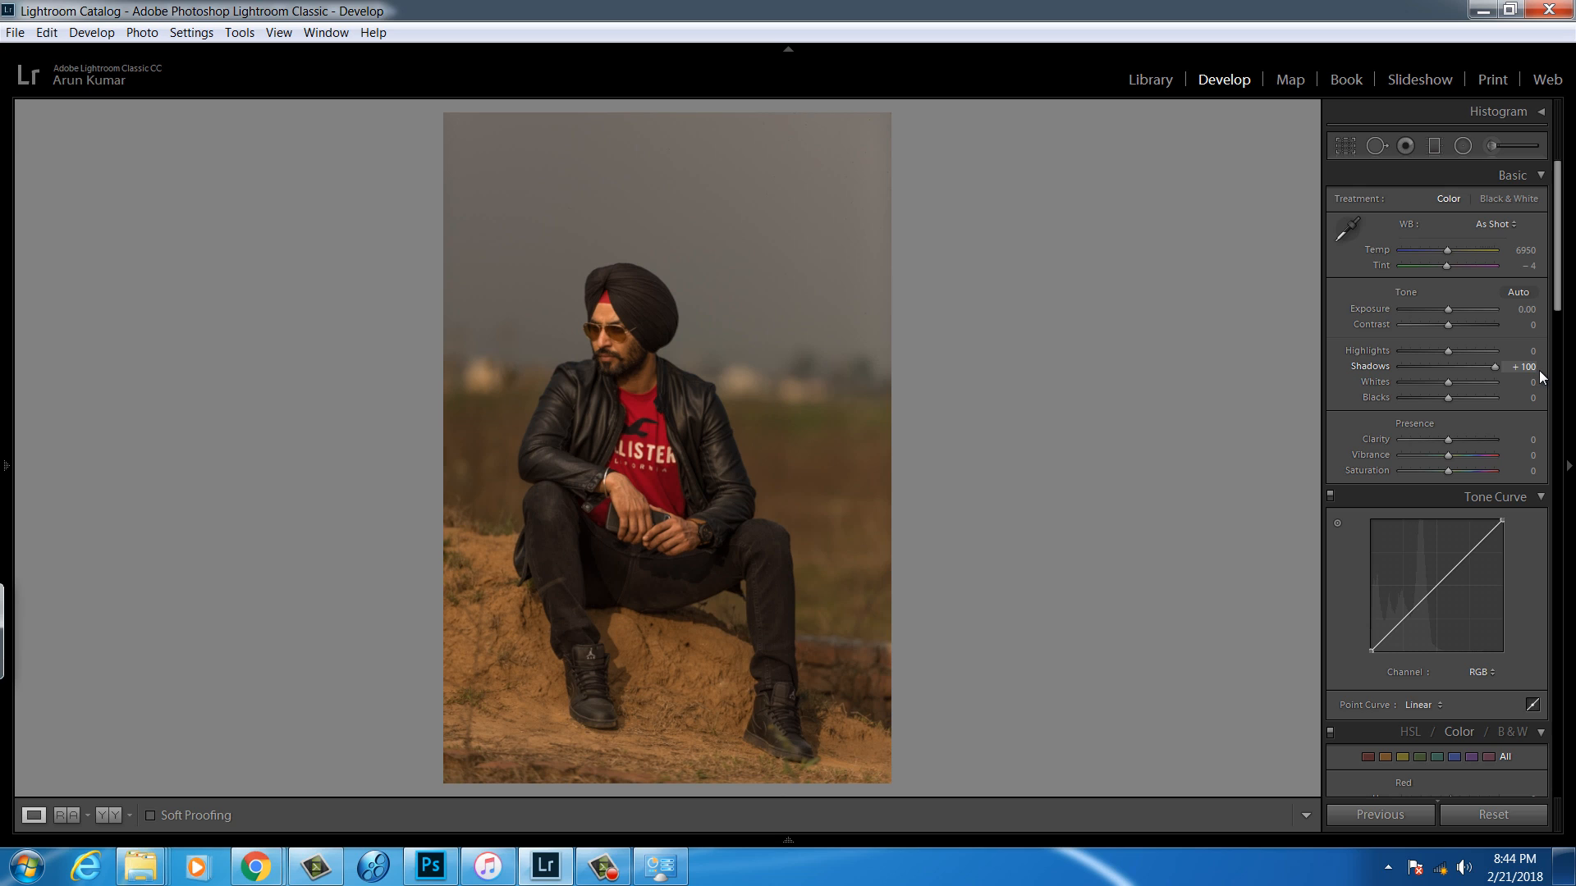
{"action": "scroll", "coordinate": [1555, 271], "scroll_direction": "down", "scroll_amount": 3}
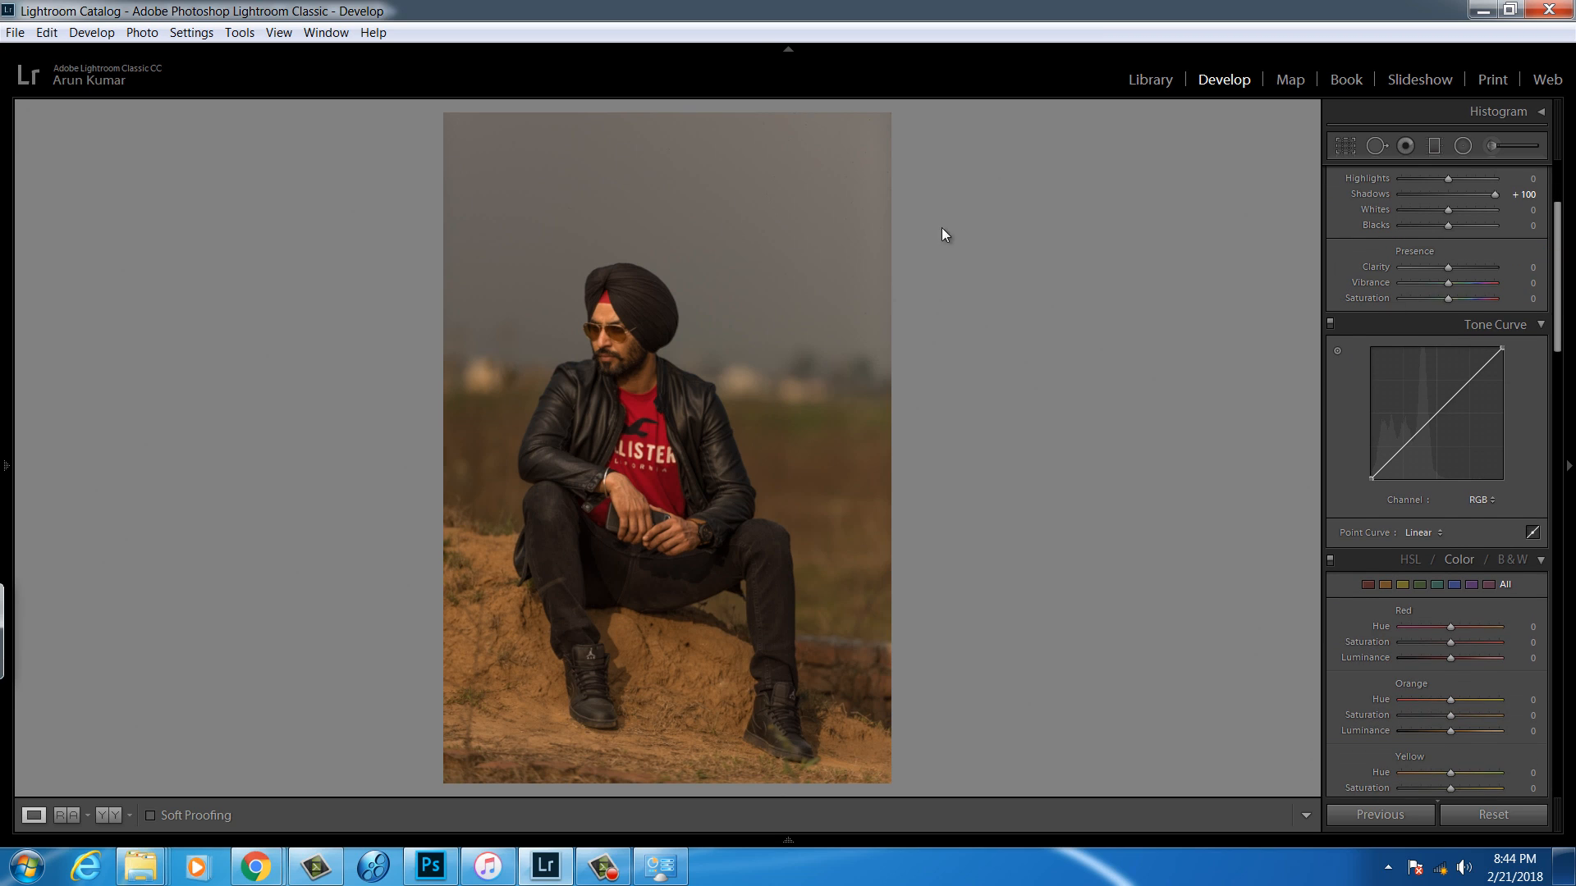
{"action": "left_click_drag", "start_coordinate": [1556, 269], "coordinate": [1563, 229]}
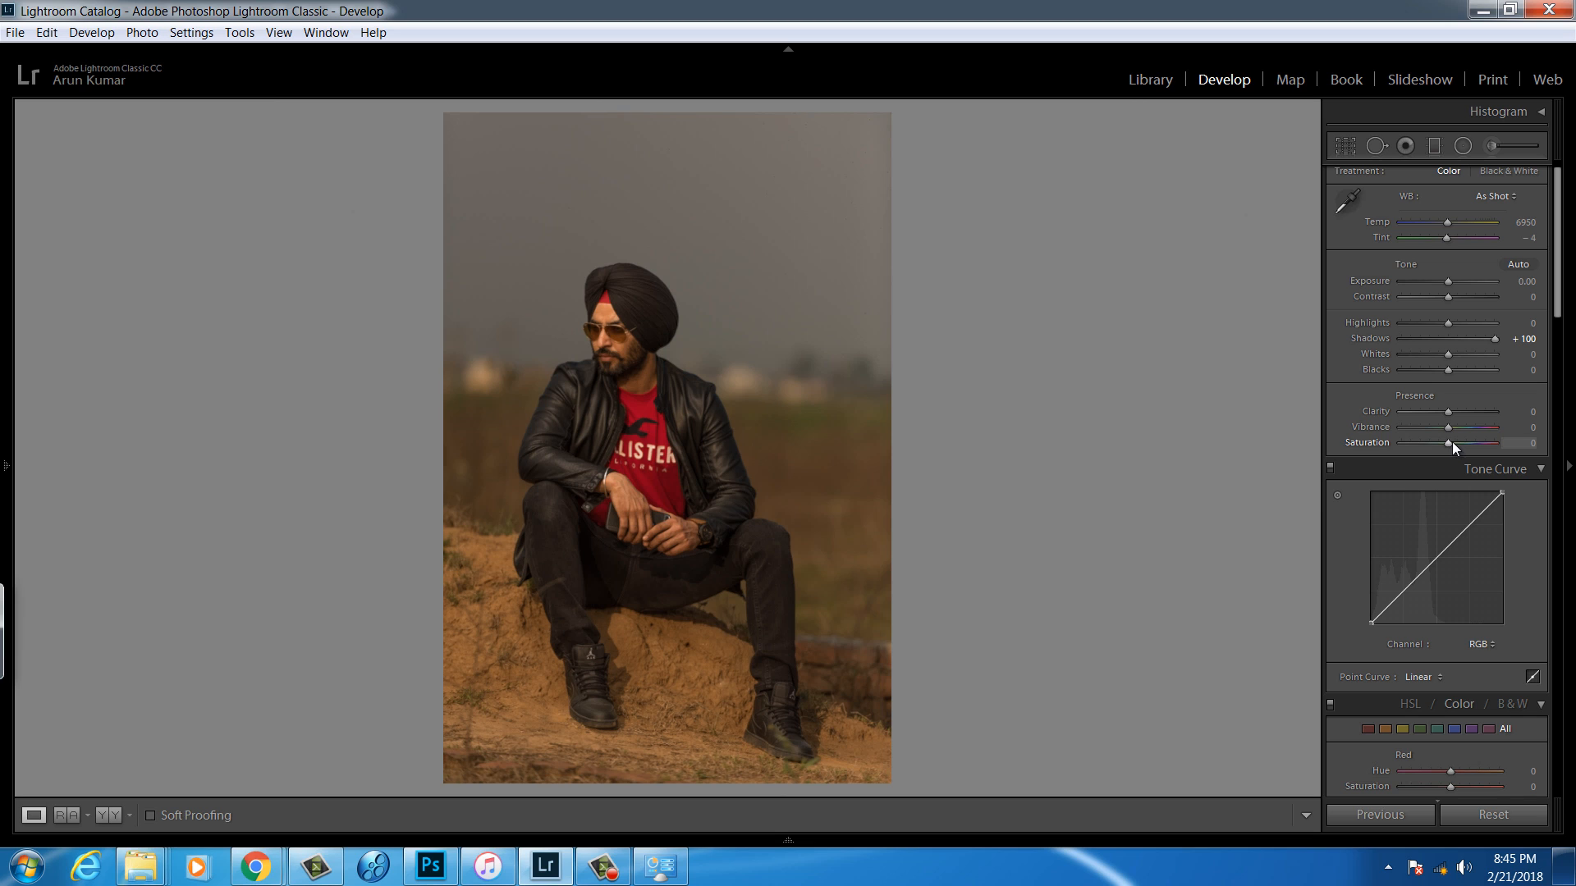
{"action": "left_click_drag", "start_coordinate": [1447, 441], "coordinate": [1432, 441]}
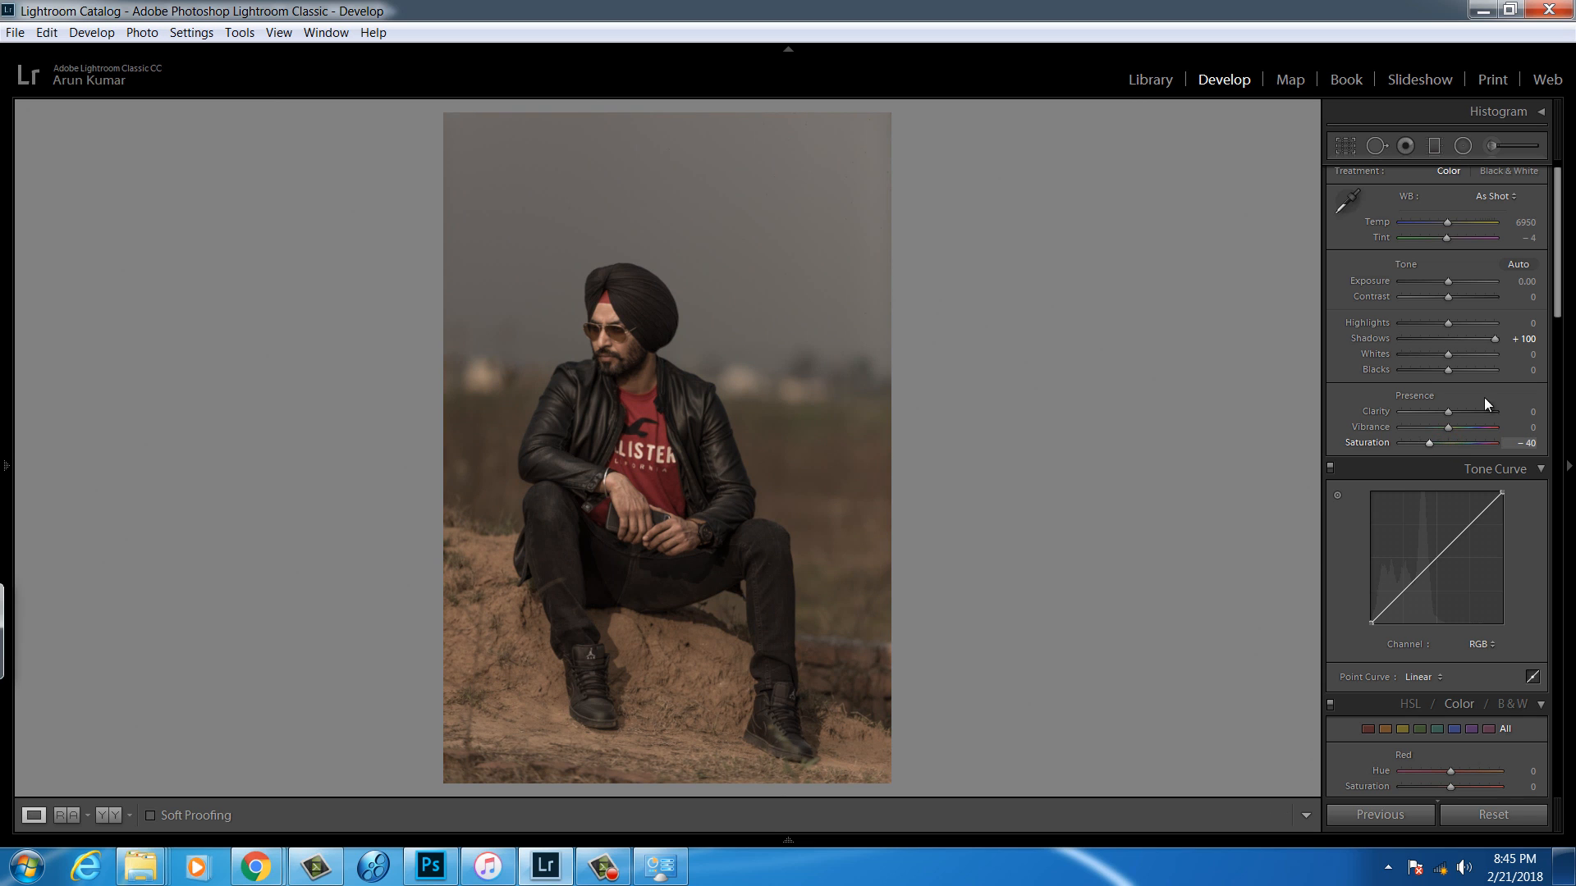
Split-tone the portrait's highlights with hue 189 and saturation 32, and compare the photo with split toning off and on.
{"action": "left_click_drag", "start_coordinate": [1558, 250], "coordinate": [1551, 468]}
{"action": "scroll", "coordinate": [1551, 467], "scroll_direction": "down", "scroll_amount": 3}
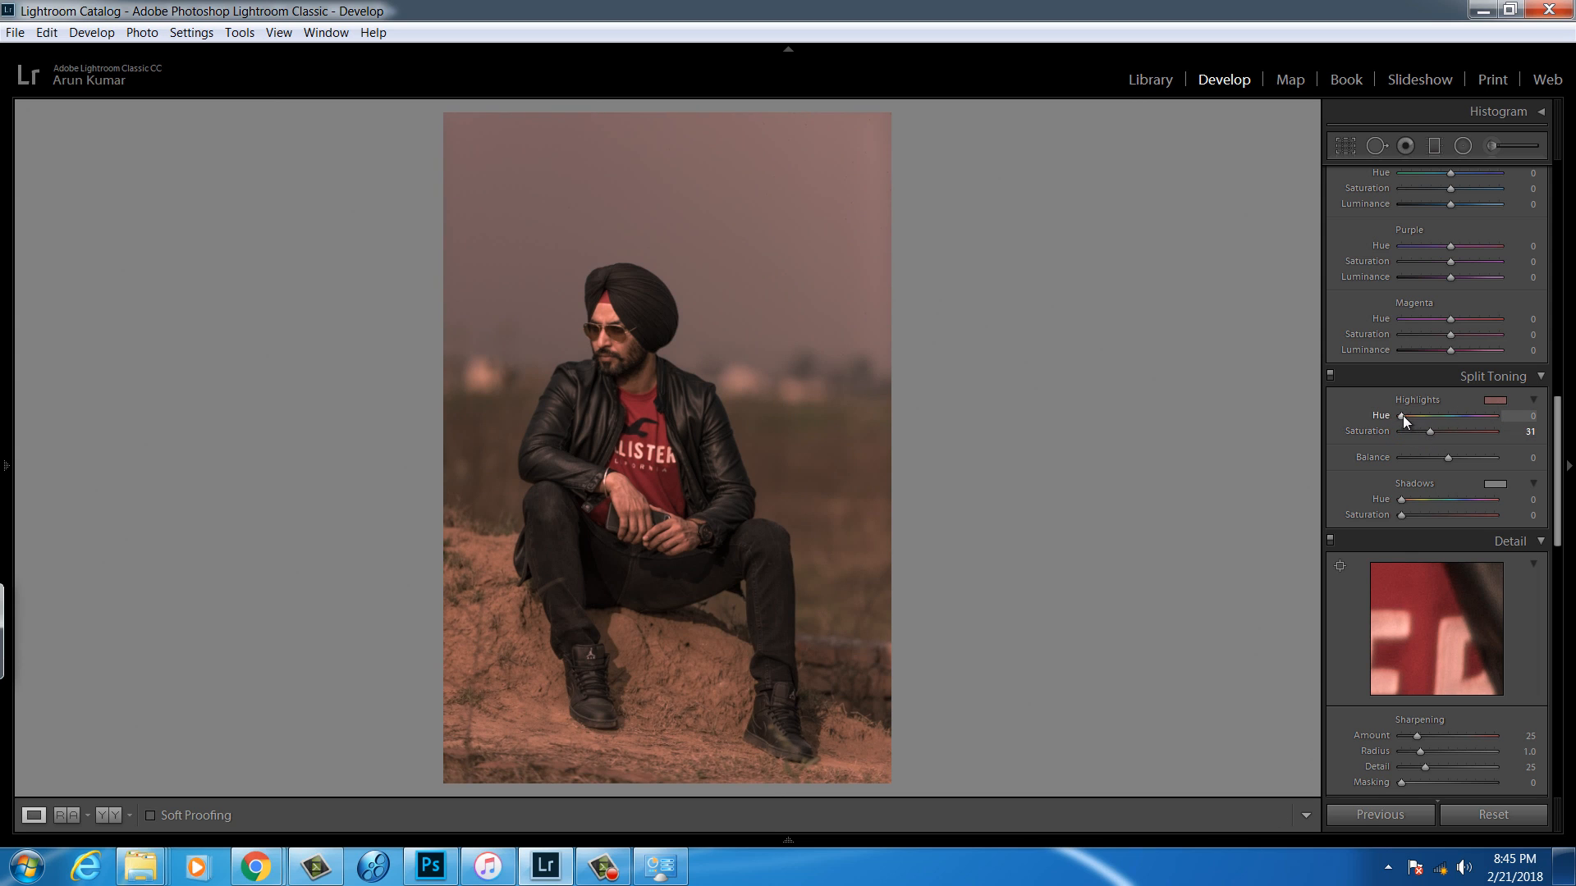
{"action": "left_click_drag", "start_coordinate": [1402, 415], "coordinate": [1432, 432]}
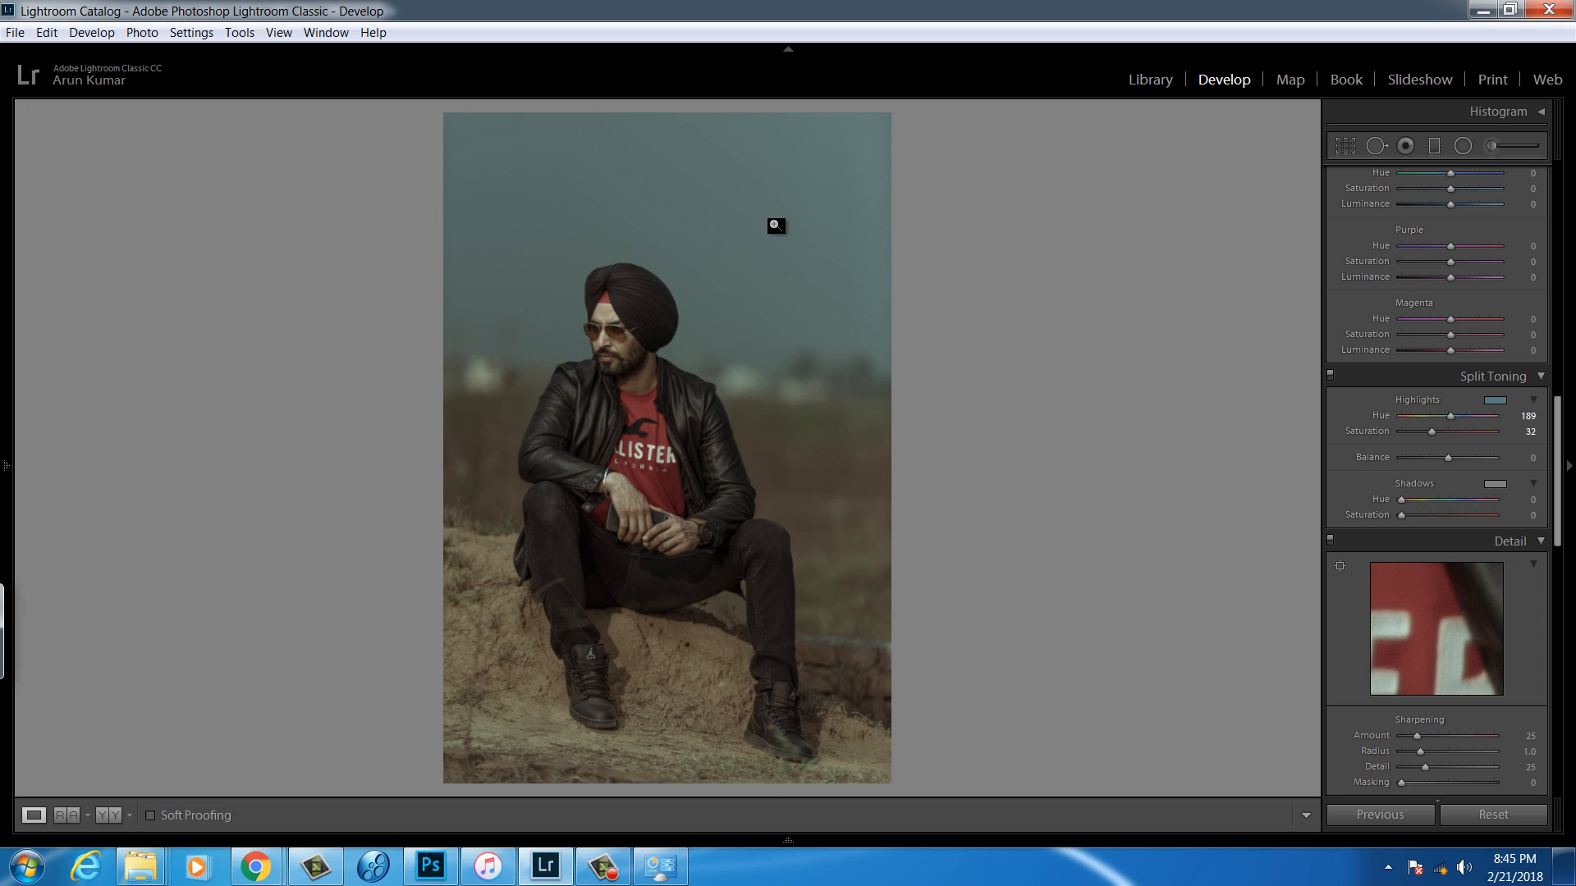
{"action": "left_click", "coordinate": [1331, 377]}
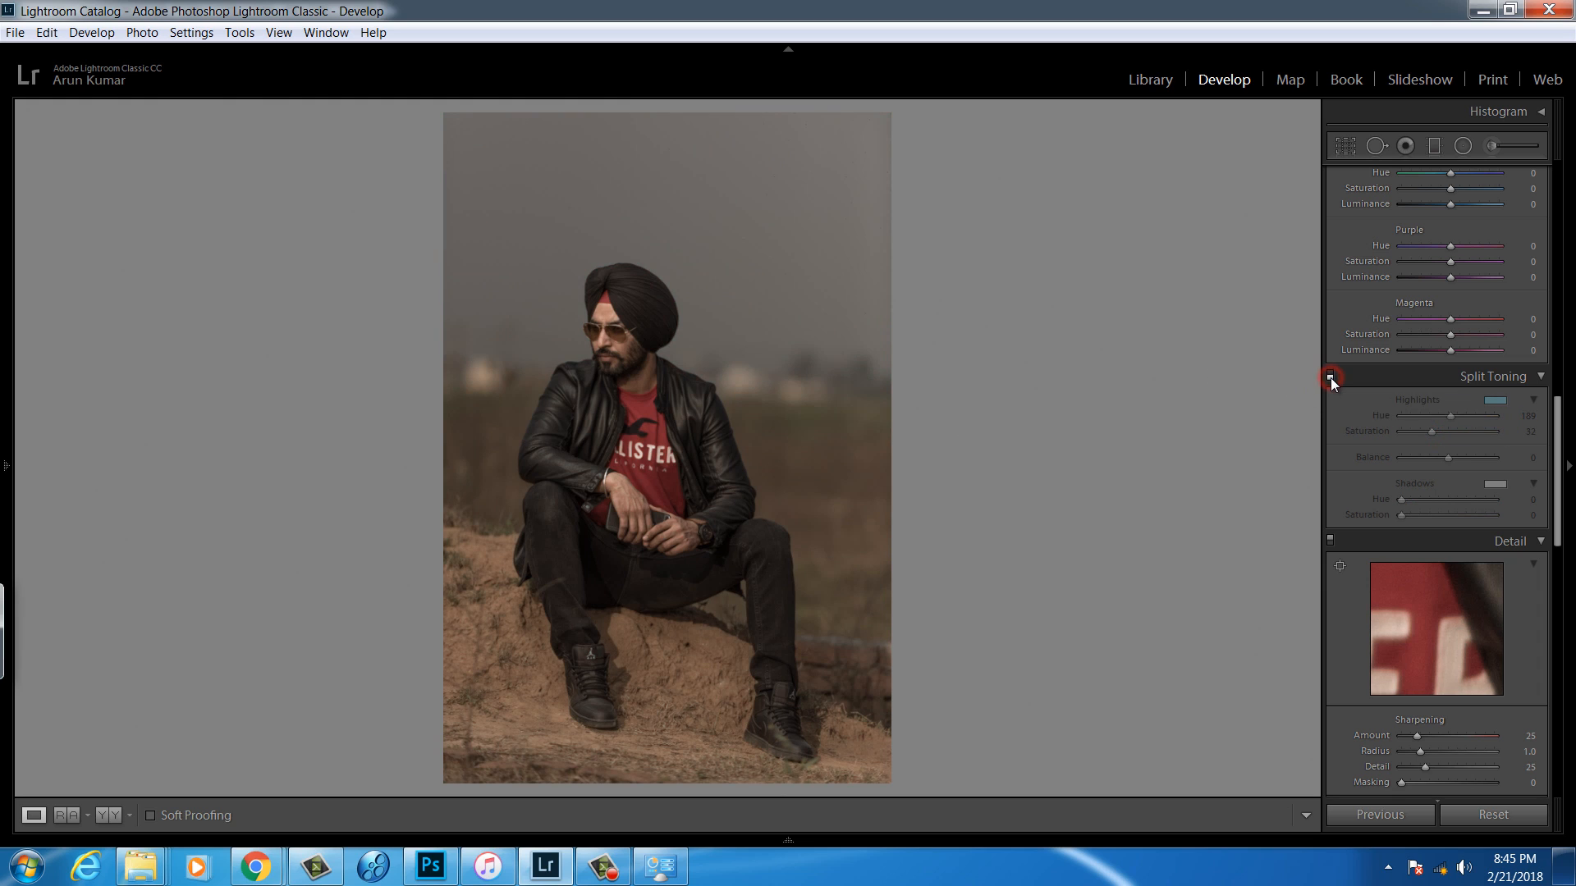
{"action": "left_click", "coordinate": [1331, 377]}
Reset the overall saturation to its default and compare the photo with split toning off and on.
{"action": "scroll", "coordinate": [1549, 427], "scroll_direction": "up", "scroll_amount": 10}
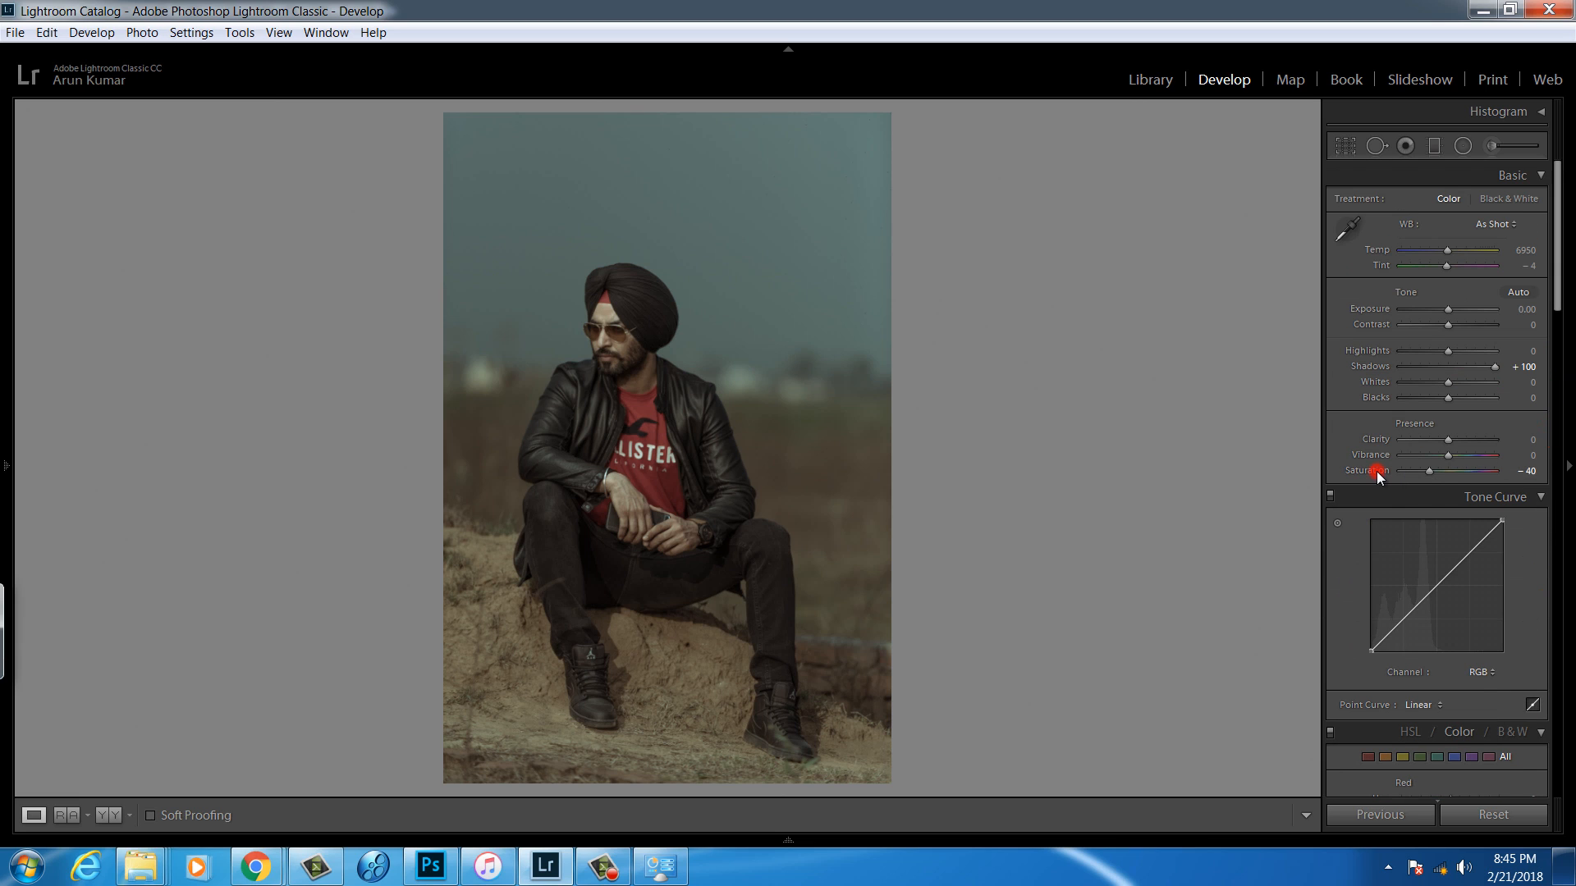
{"action": "double_click", "coordinate": [1376, 471]}
{"action": "left_click_drag", "start_coordinate": [1550, 377], "coordinate": [1543, 488]}
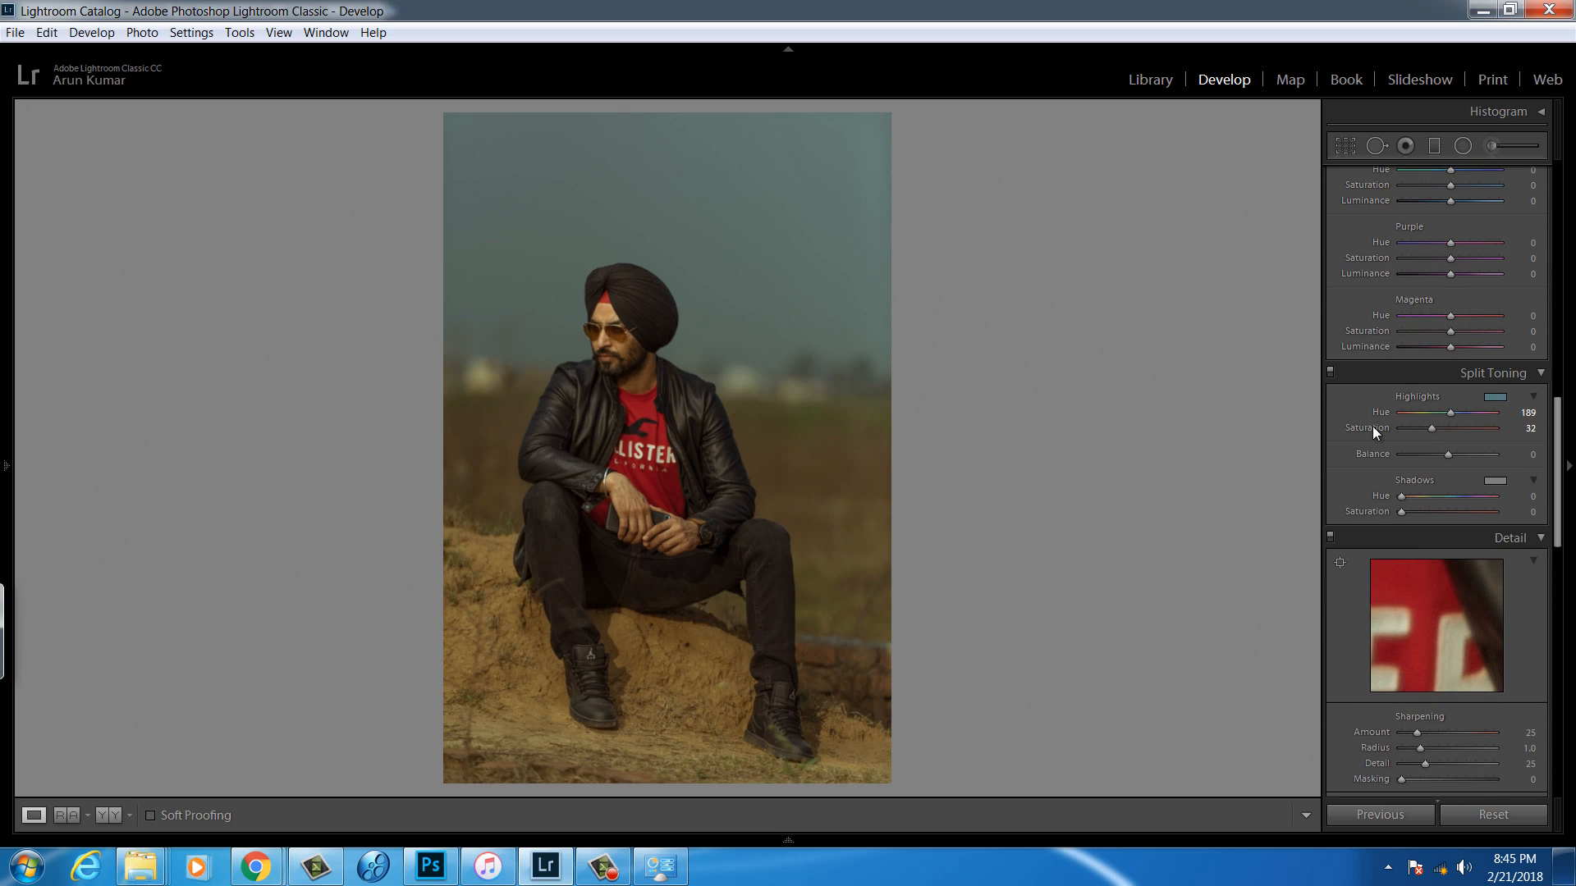
{"action": "left_click", "coordinate": [1331, 373]}
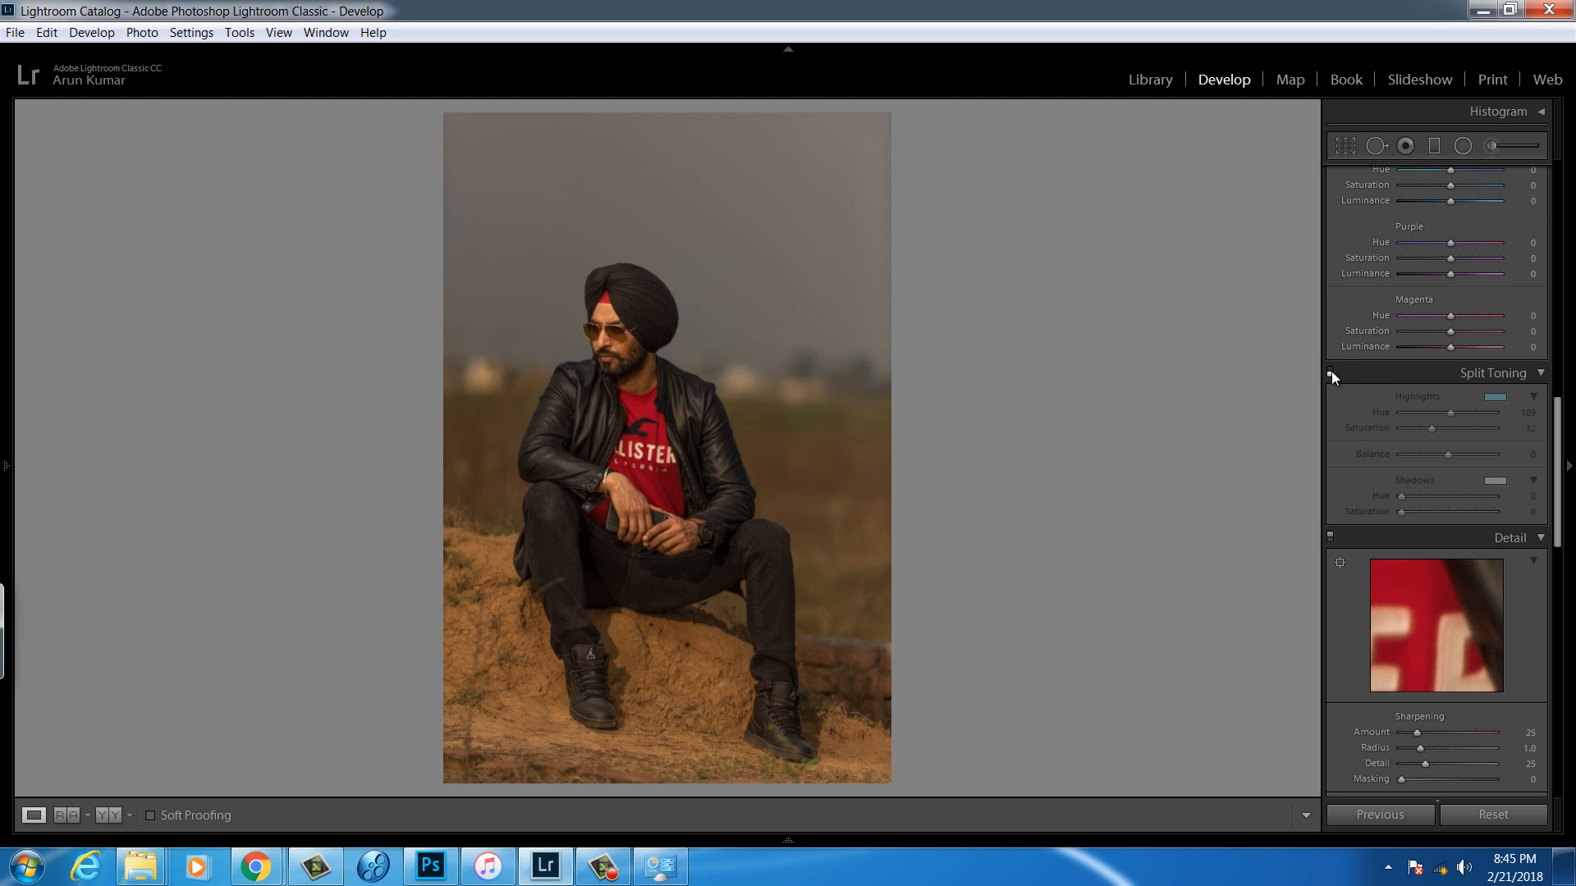
{"action": "left_click", "coordinate": [1330, 372]}
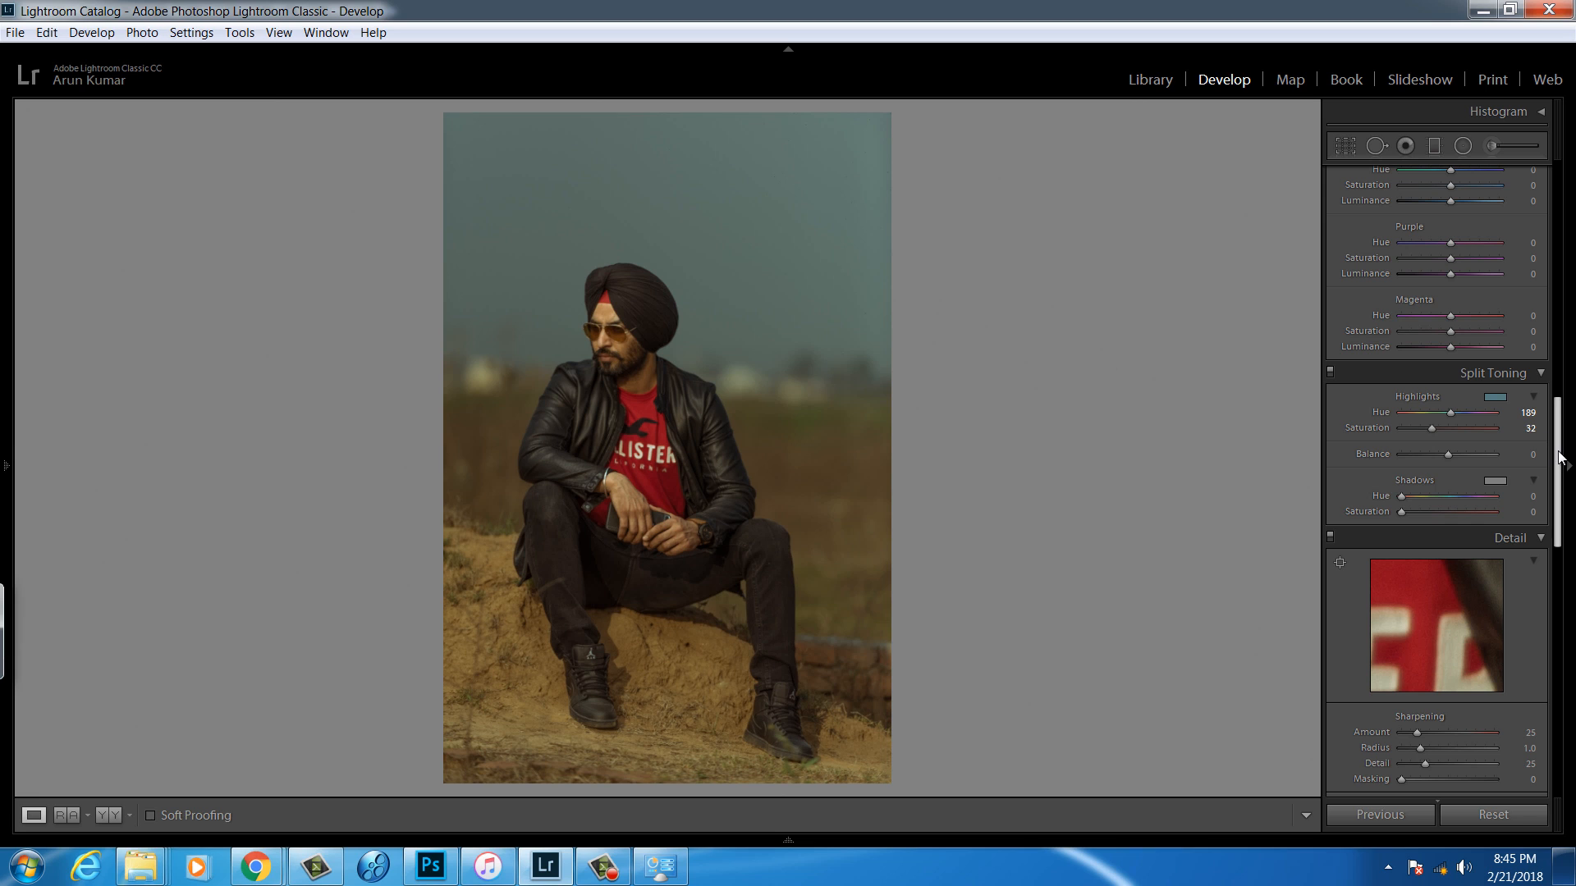
Lower the overall saturation to -44 and raise the saturation of the blues to +65.
{"action": "left_click_drag", "start_coordinate": [1556, 445], "coordinate": [1434, 252]}
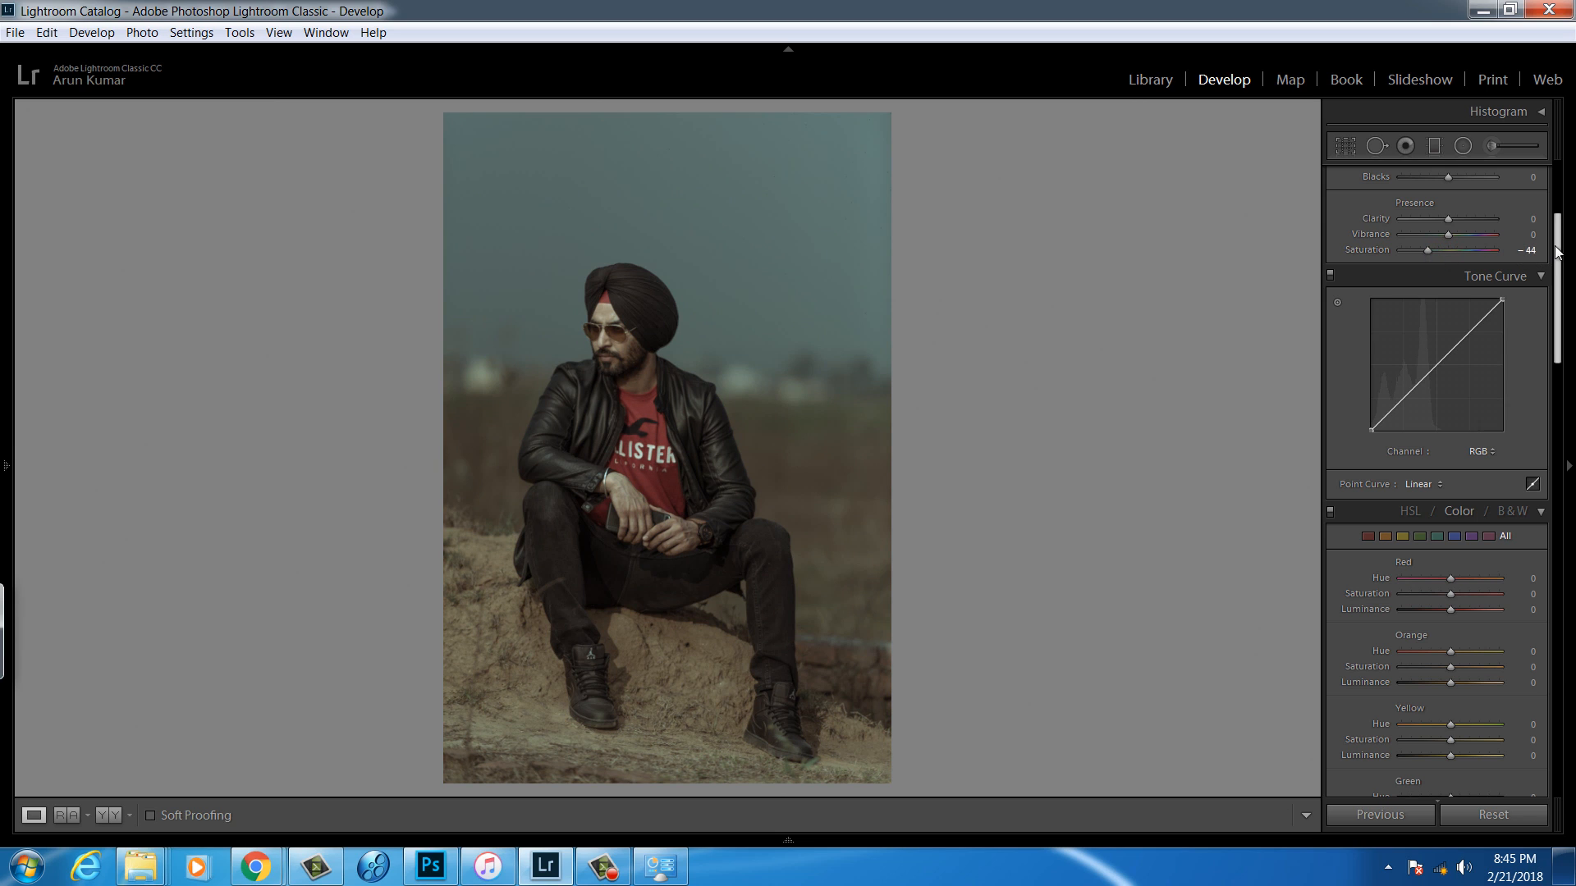
{"action": "scroll", "coordinate": [1535, 379], "scroll_direction": "down", "scroll_amount": 5}
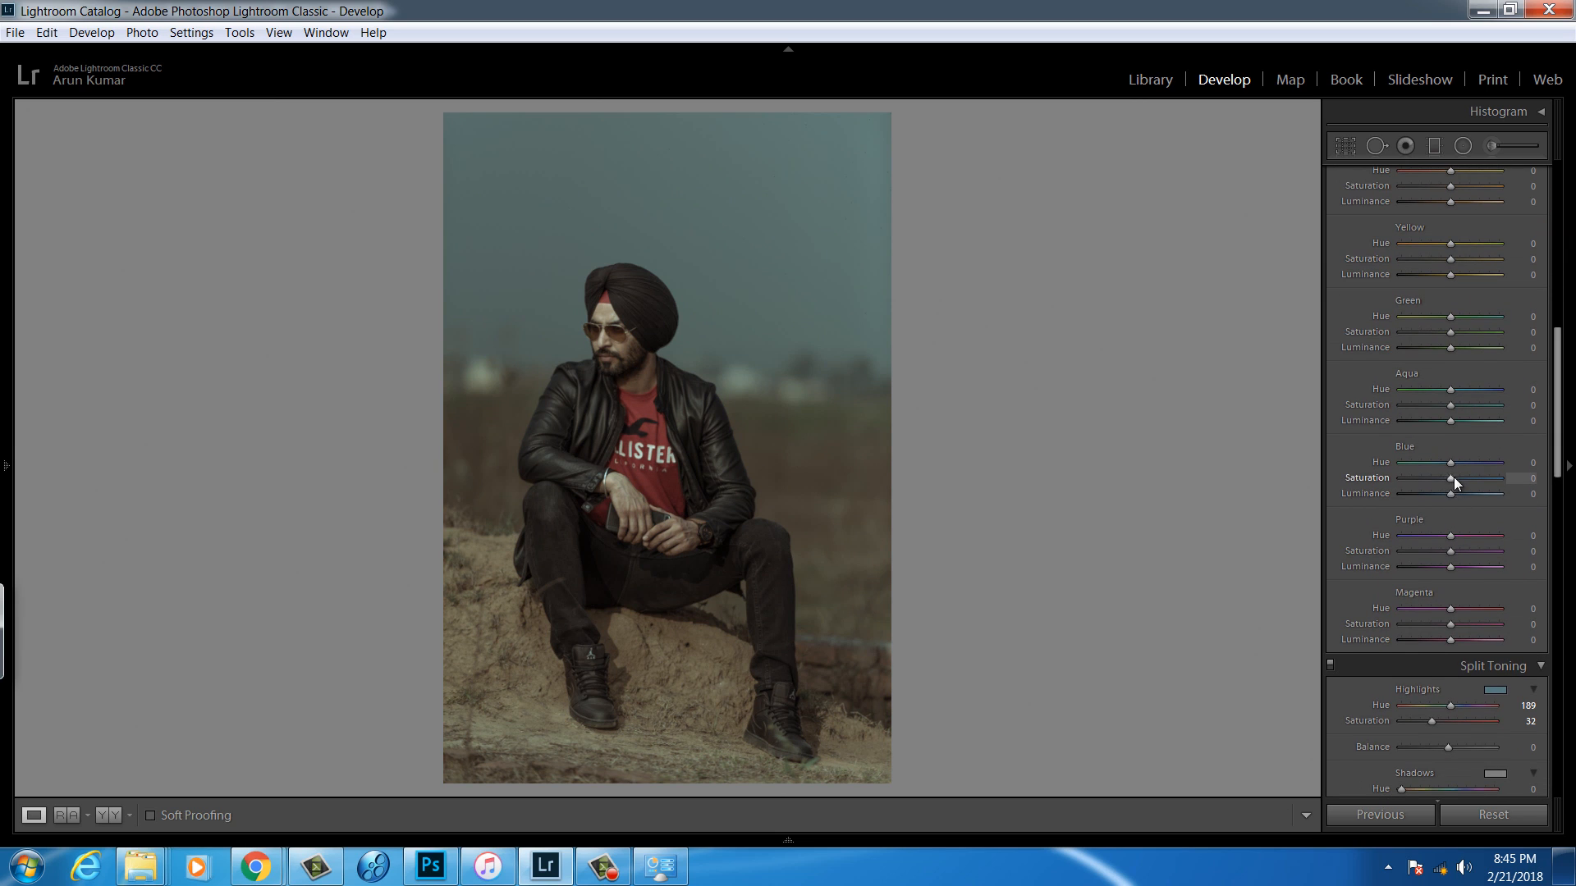
{"action": "left_click_drag", "start_coordinate": [1455, 477], "coordinate": [1475, 481]}
Set the sharpening amount to 100, and adjust the tone with whites at +51 and highlights at -47.
{"action": "scroll", "coordinate": [1527, 526], "scroll_direction": "down", "scroll_amount": 5}
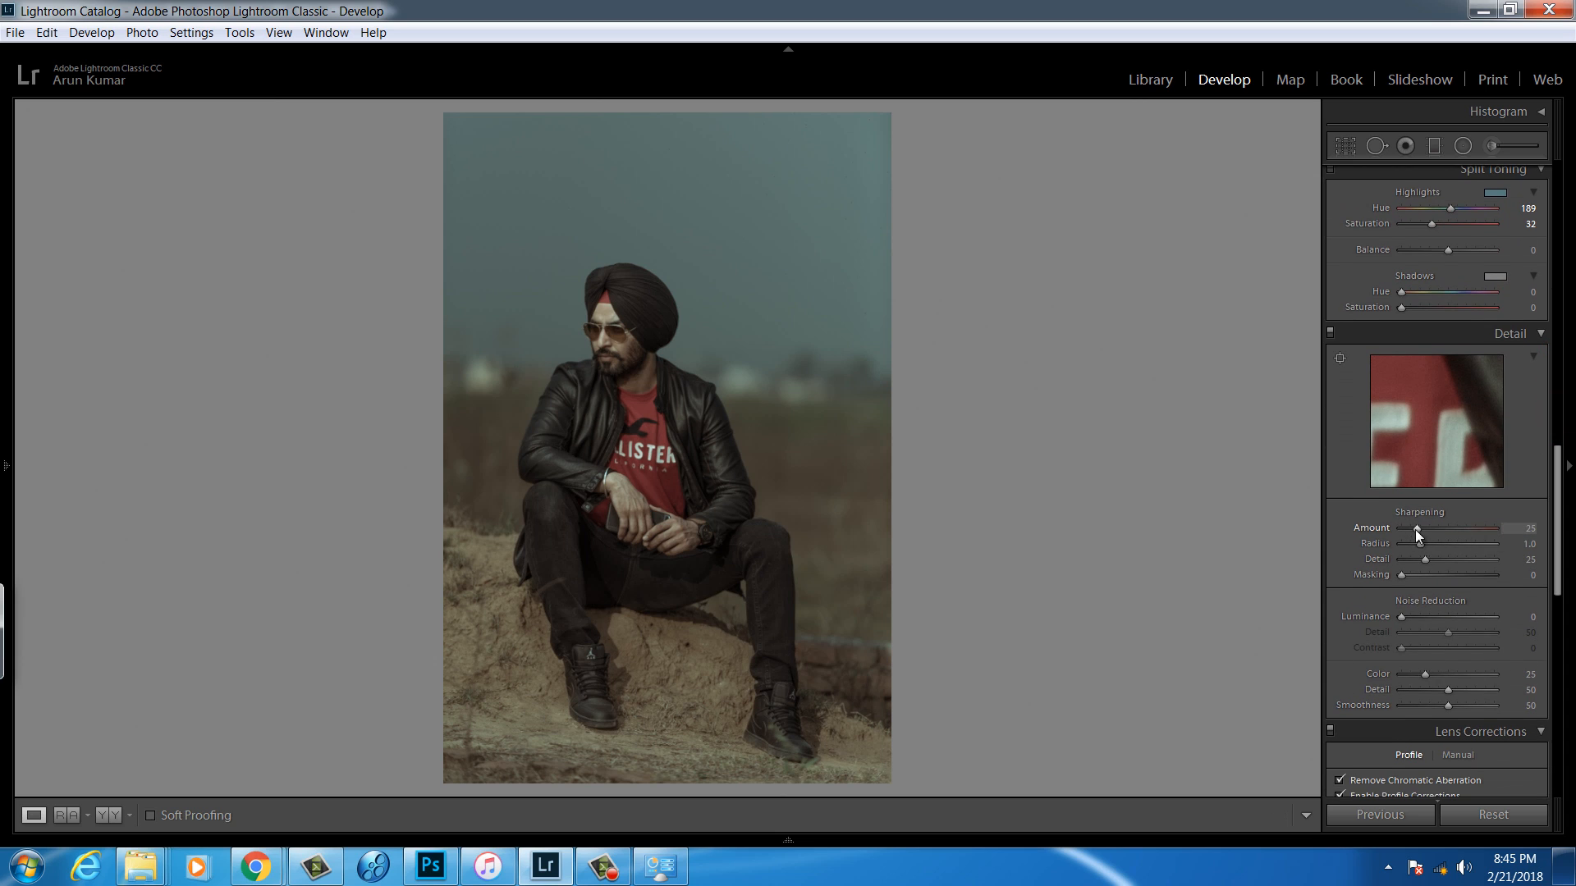
{"action": "left_click_drag", "start_coordinate": [1558, 529], "coordinate": [1521, 204]}
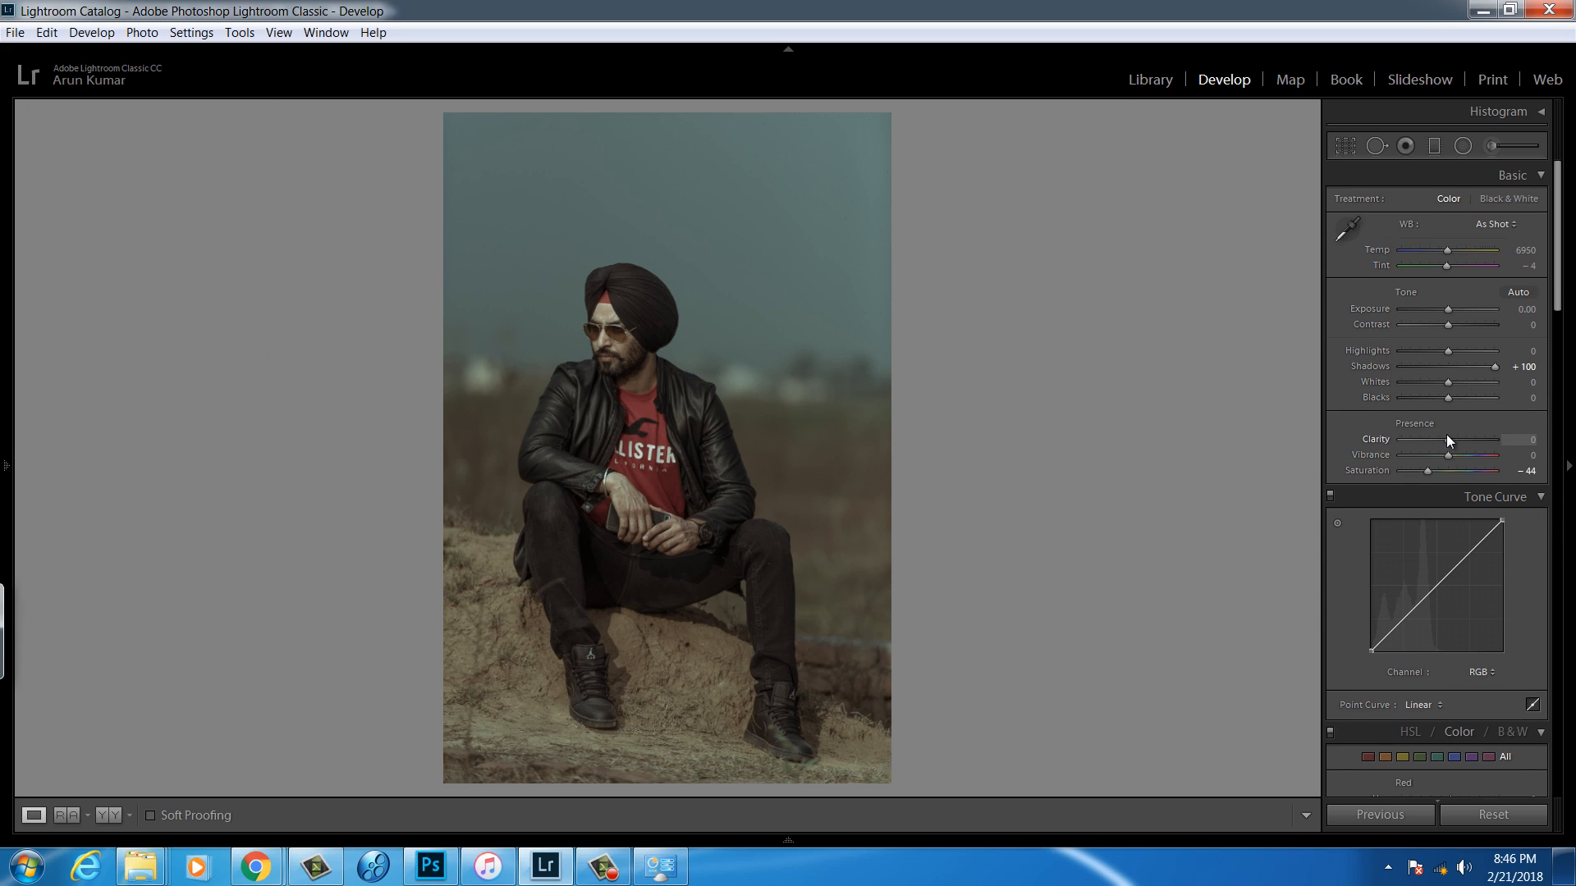
{"action": "left_click_drag", "start_coordinate": [1449, 384], "coordinate": [1420, 365]}
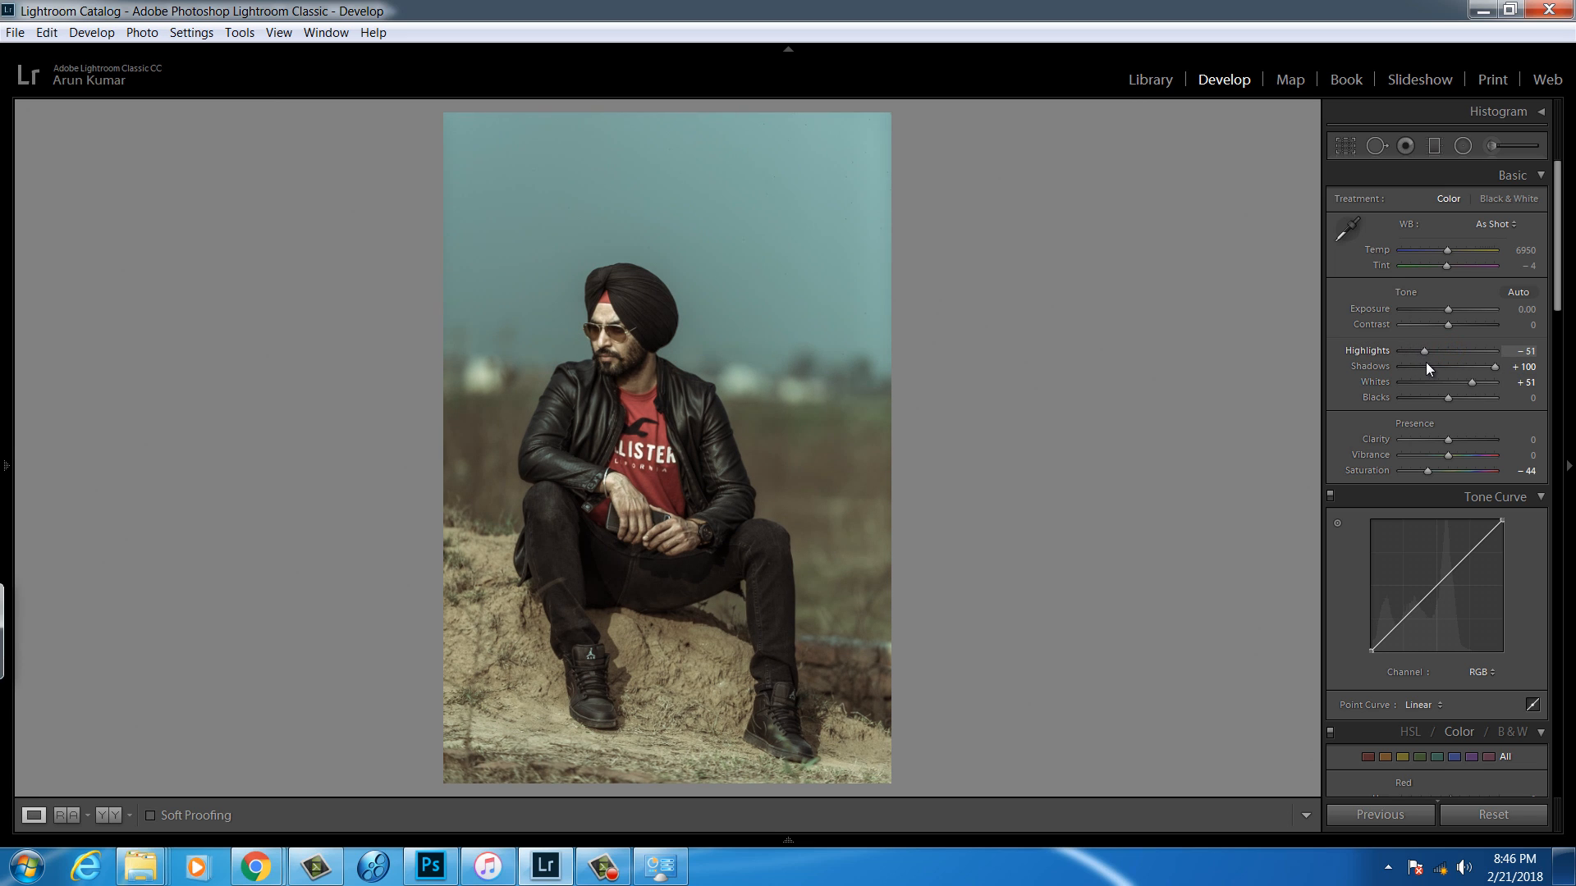
Compare the portrait with split toning off and on, and raise the split-toning highlights saturation to 50.
{"action": "left_click_drag", "start_coordinate": [1557, 271], "coordinate": [1540, 494]}
{"action": "scroll", "coordinate": [1539, 494], "scroll_direction": "down", "scroll_amount": 2}
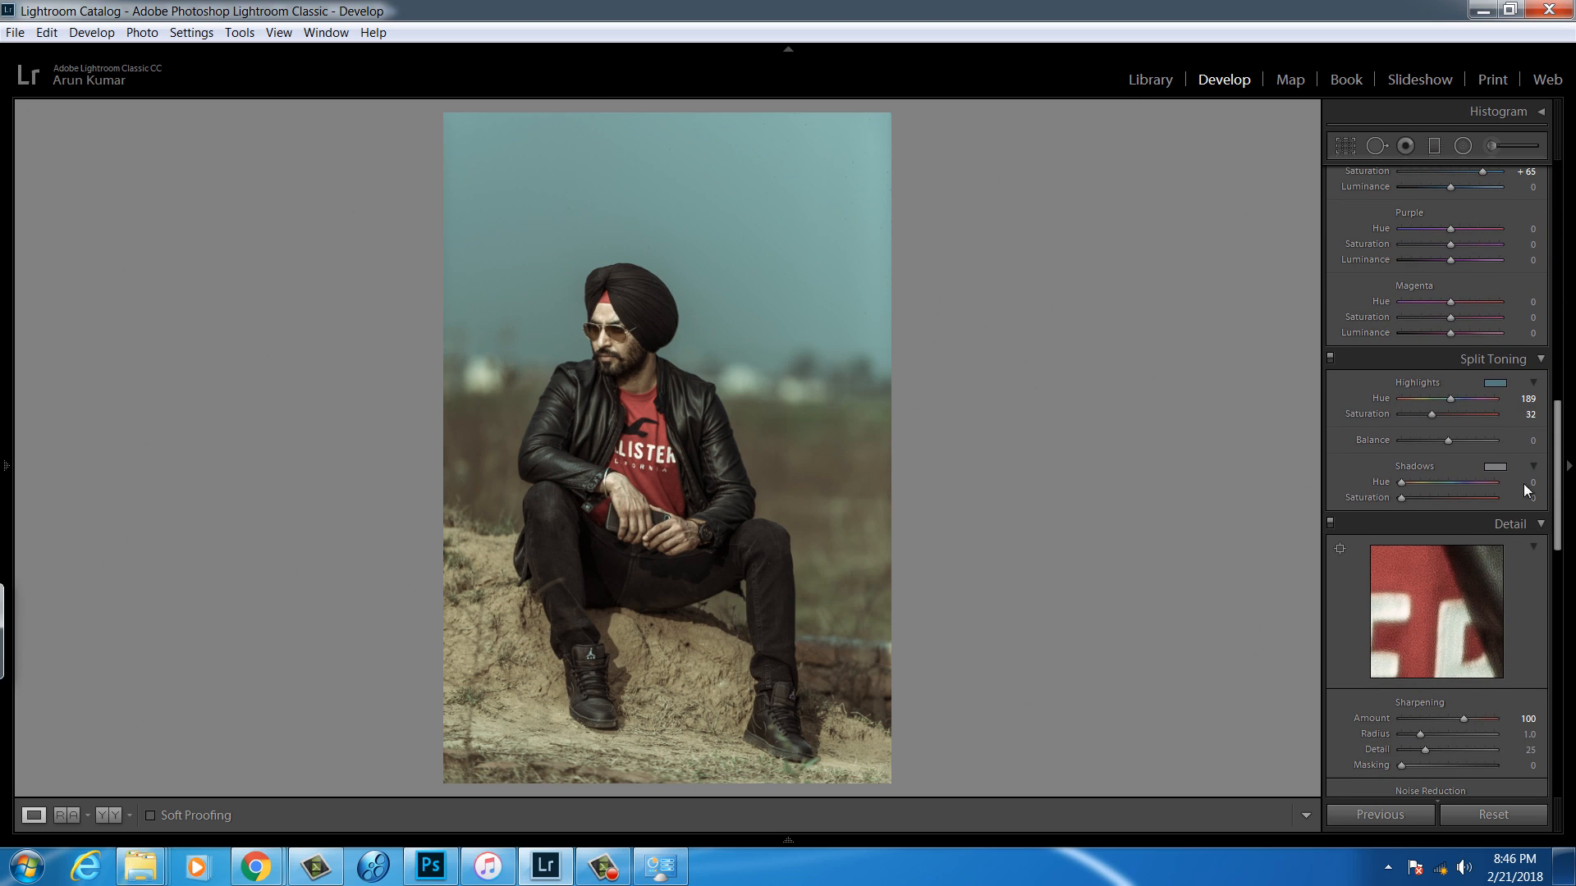
{"action": "left_click", "coordinate": [1329, 358]}
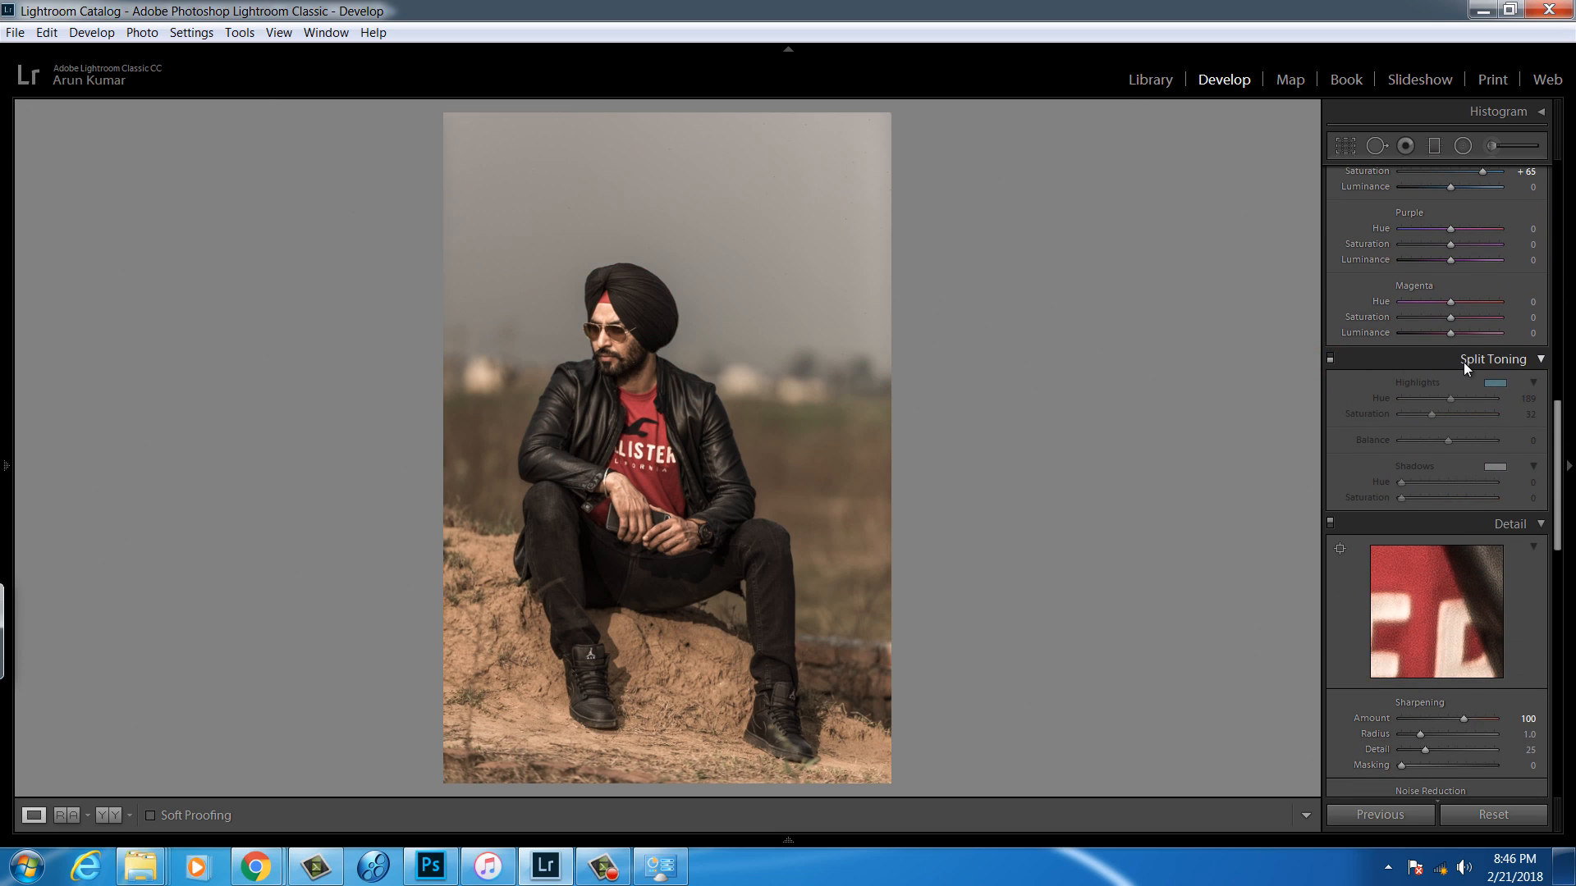
{"action": "left_click", "coordinate": [1328, 359]}
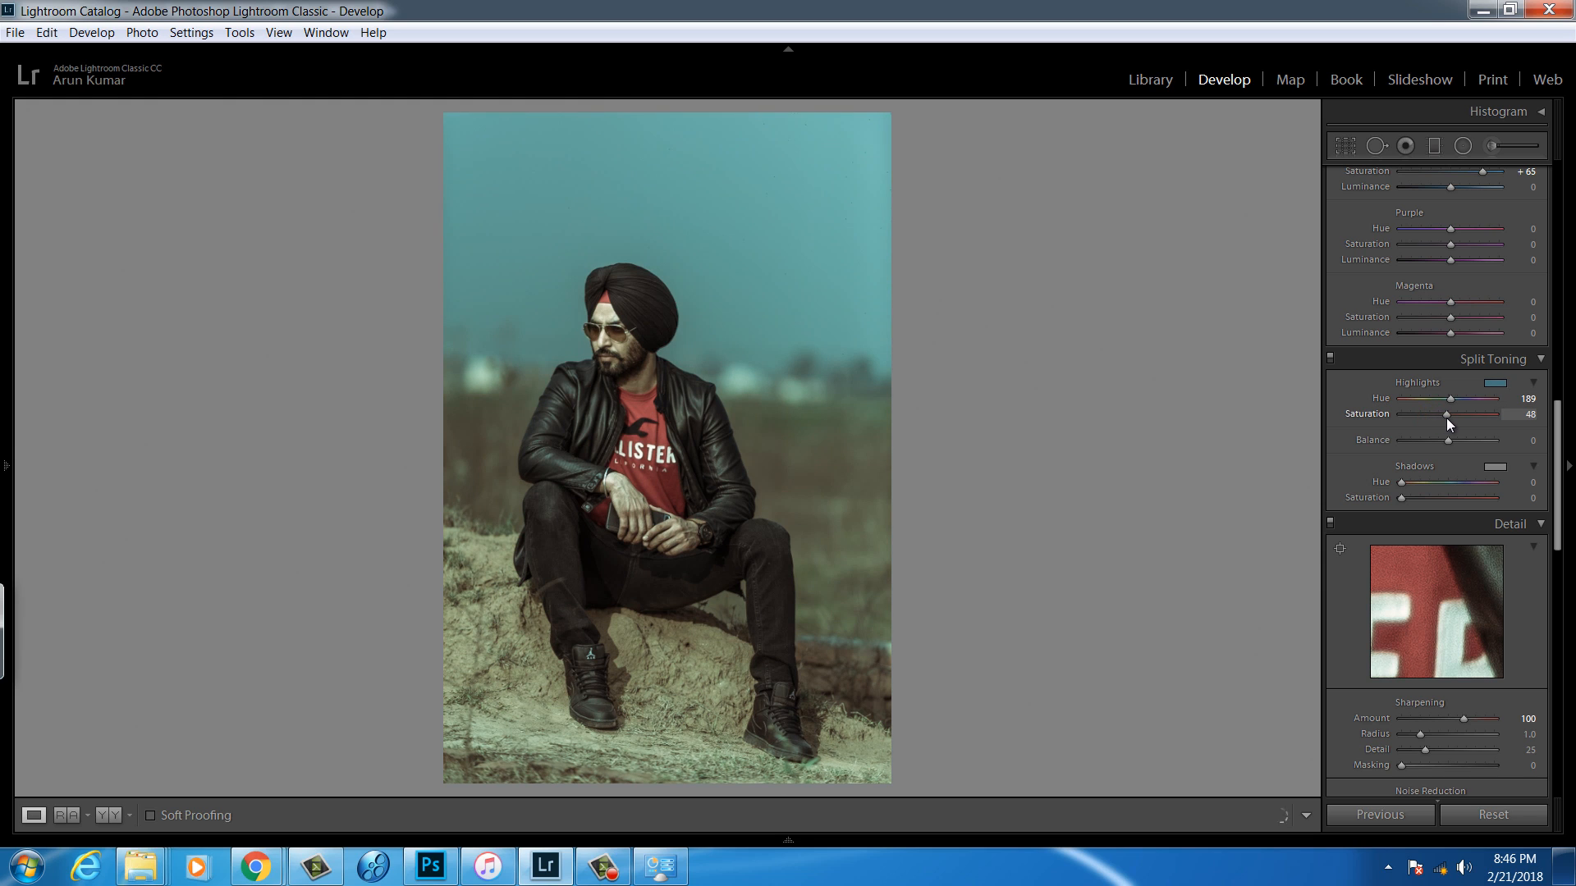
{"action": "left_click_drag", "start_coordinate": [1447, 418], "coordinate": [1449, 418]}
Apply a slanted graduated filter over the rocky ground in the lower part of the photo, with exposure 0.00 and highlights -81.
{"action": "left_click", "coordinate": [1433, 147]}
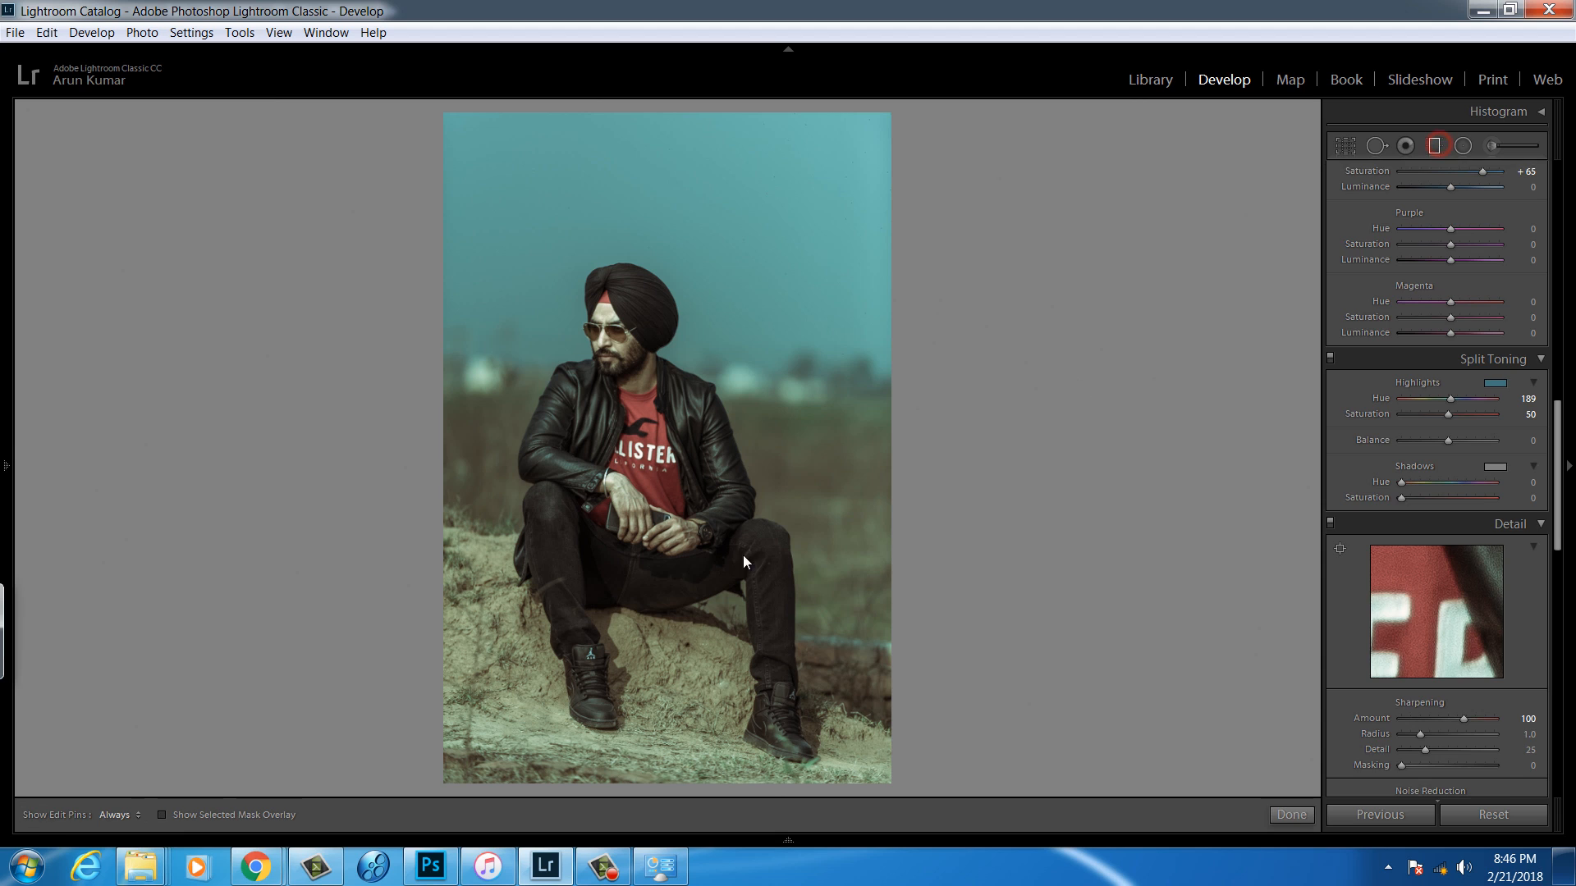
{"action": "left_click_drag", "start_coordinate": [626, 716], "coordinate": [662, 494]}
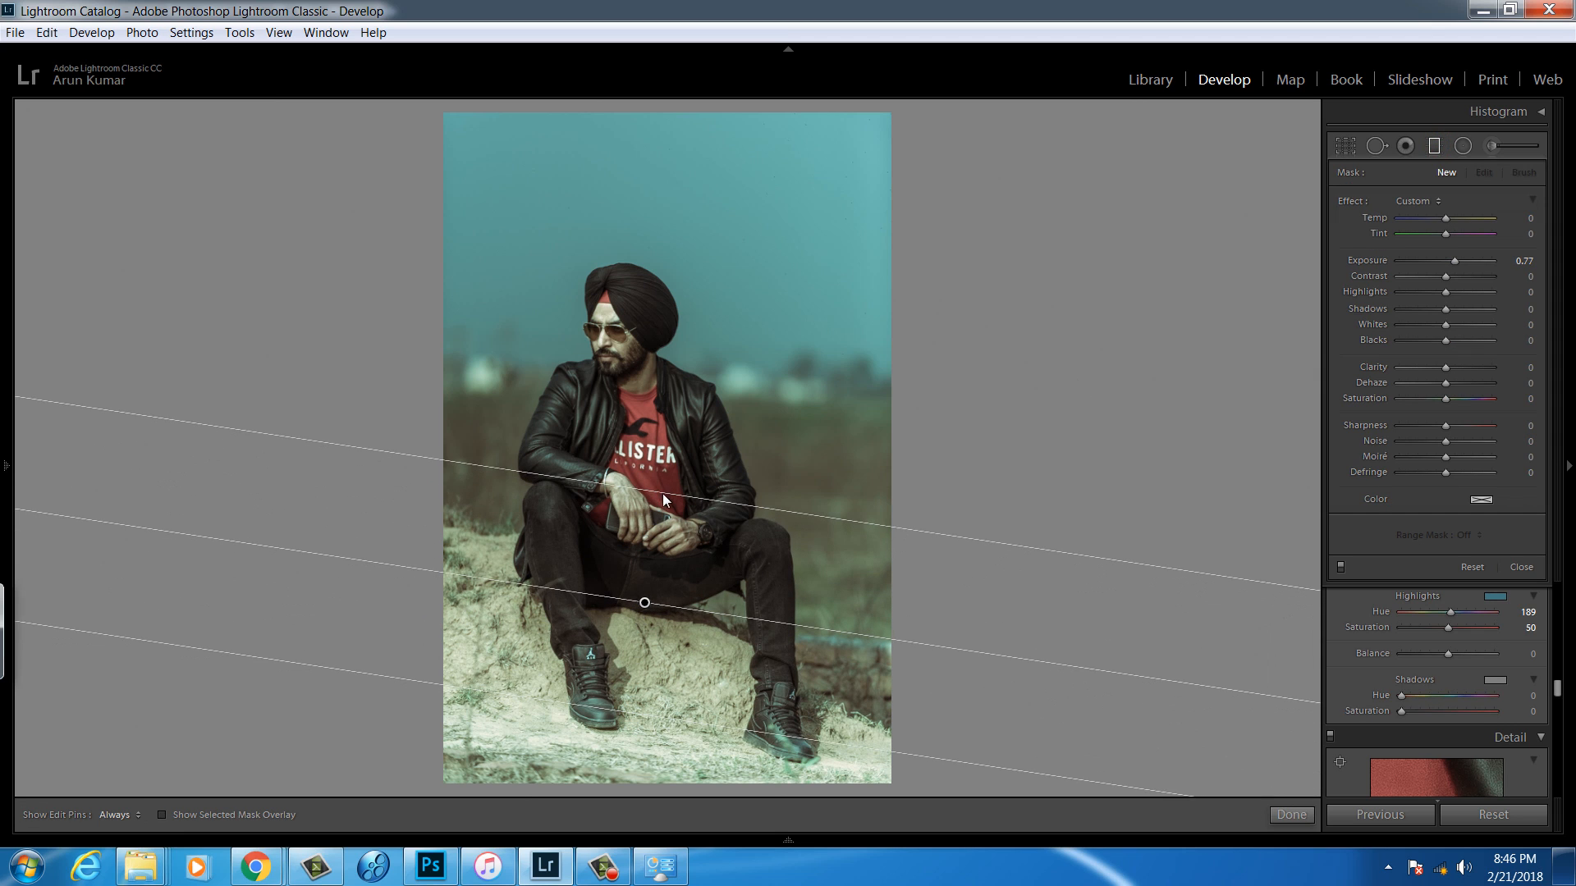
{"action": "double_click", "coordinate": [1366, 262]}
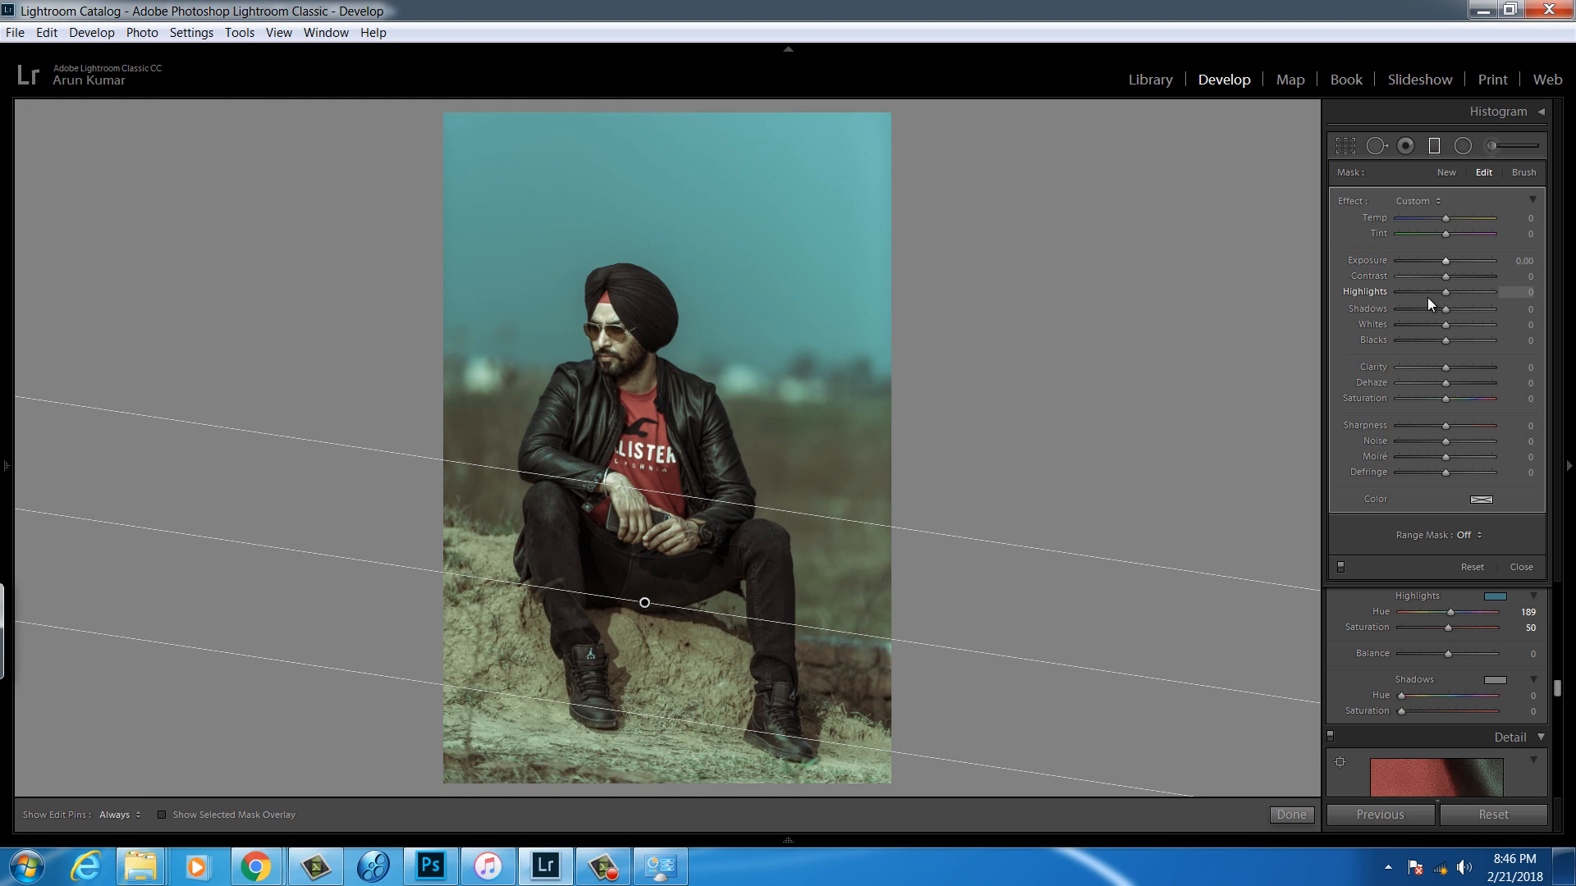
{"action": "left_click_drag", "start_coordinate": [1446, 293], "coordinate": [1407, 293]}
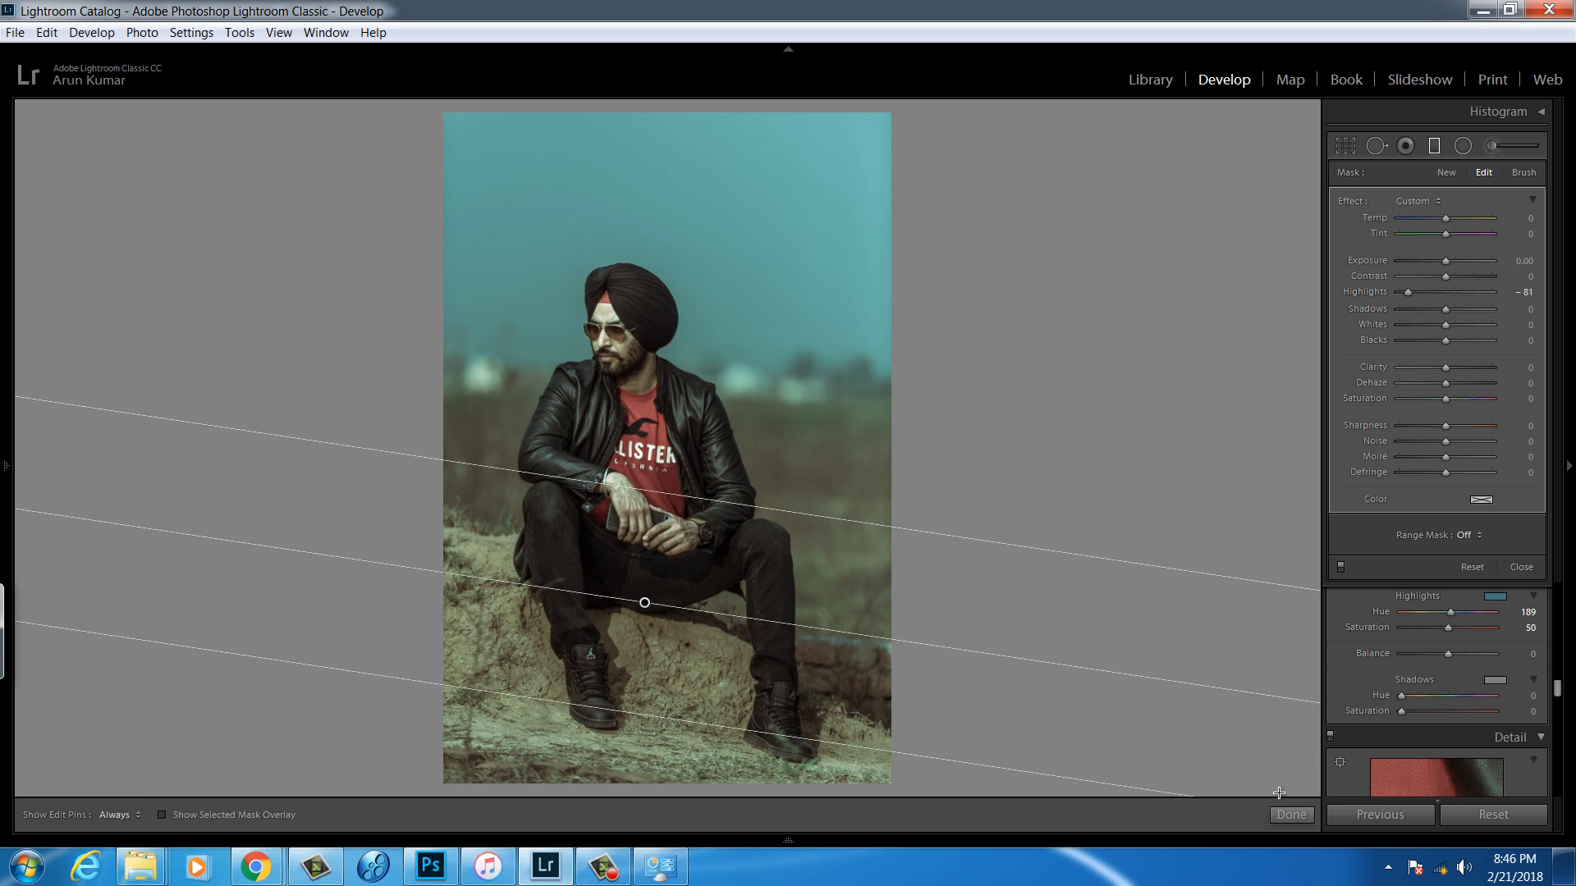
{"action": "left_click", "coordinate": [1292, 815]}
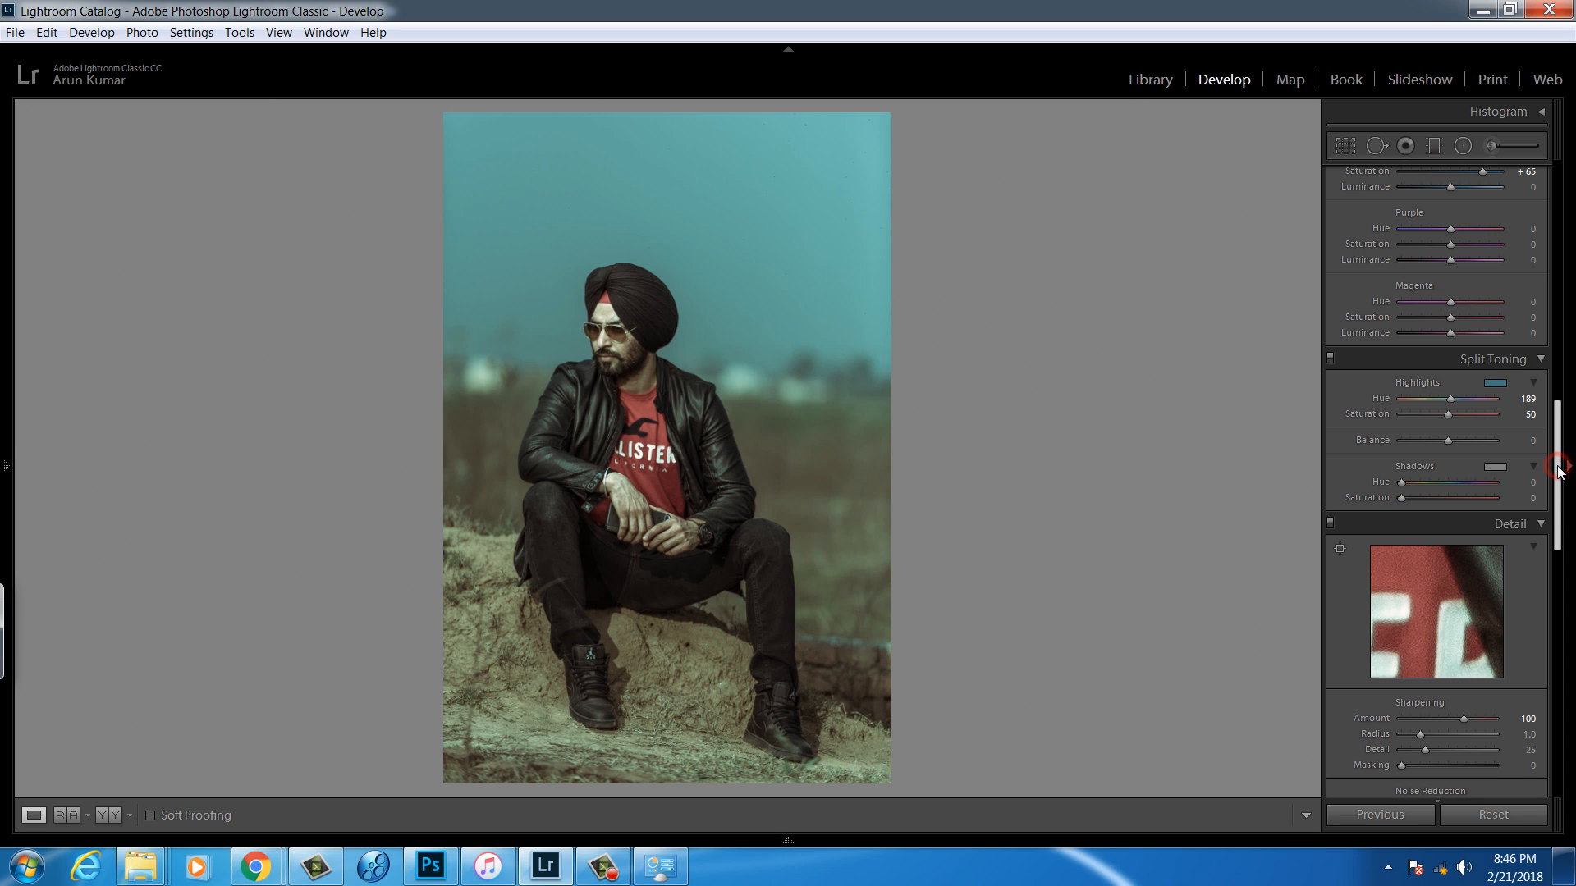
Raise the portrait's overall whites to +56.
{"action": "left_click_drag", "start_coordinate": [1553, 461], "coordinate": [1540, 290]}
{"action": "scroll", "coordinate": [1539, 290], "scroll_direction": "up", "scroll_amount": 5}
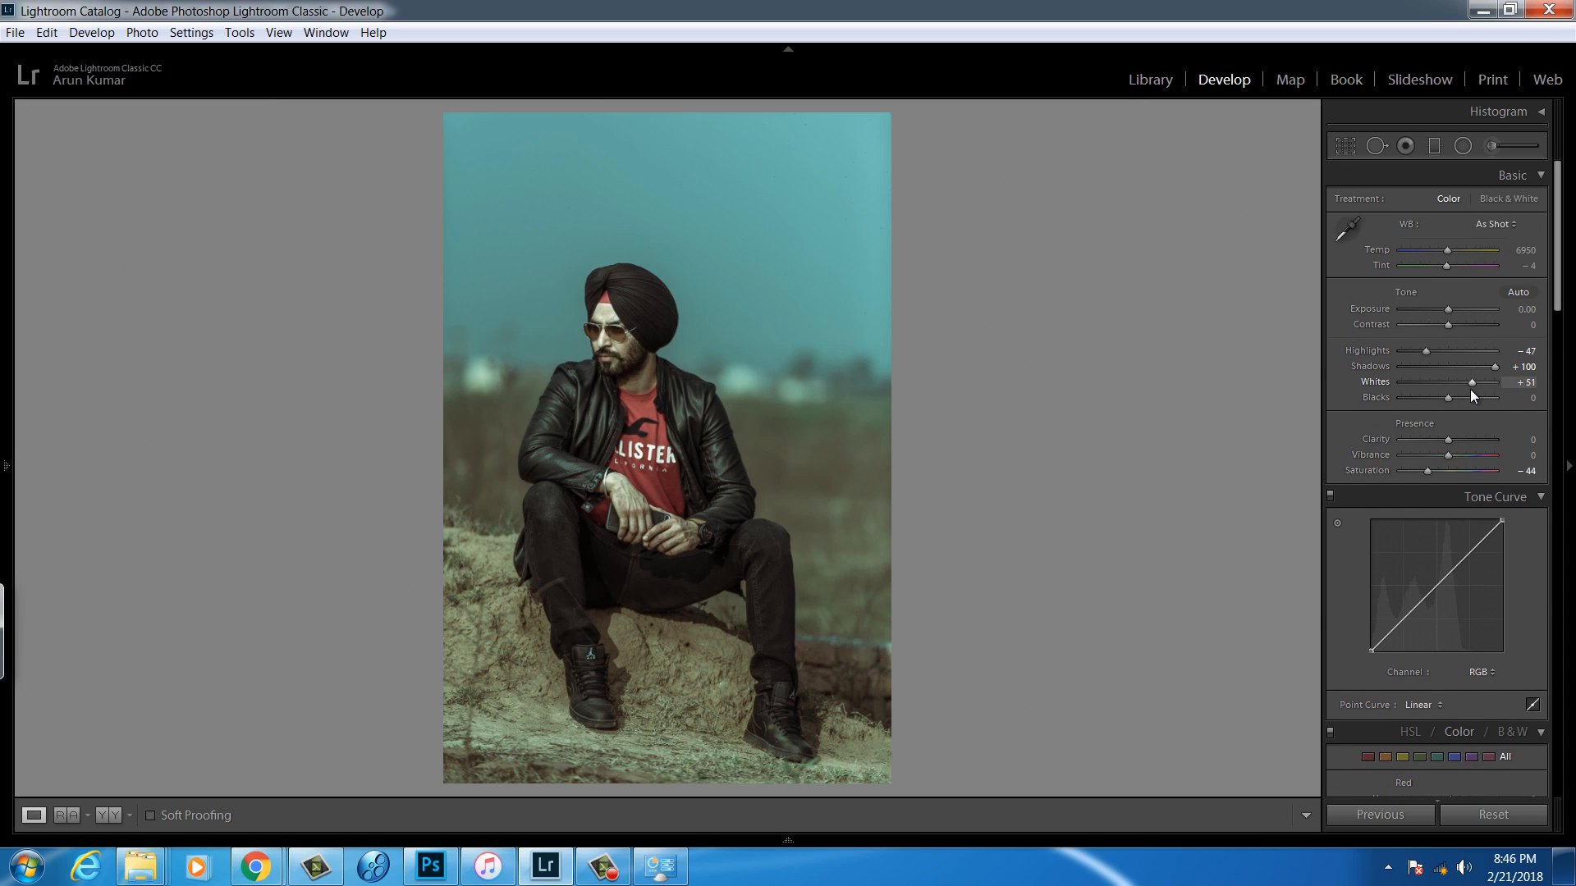
{"action": "left_click_drag", "start_coordinate": [1471, 383], "coordinate": [1474, 385]}
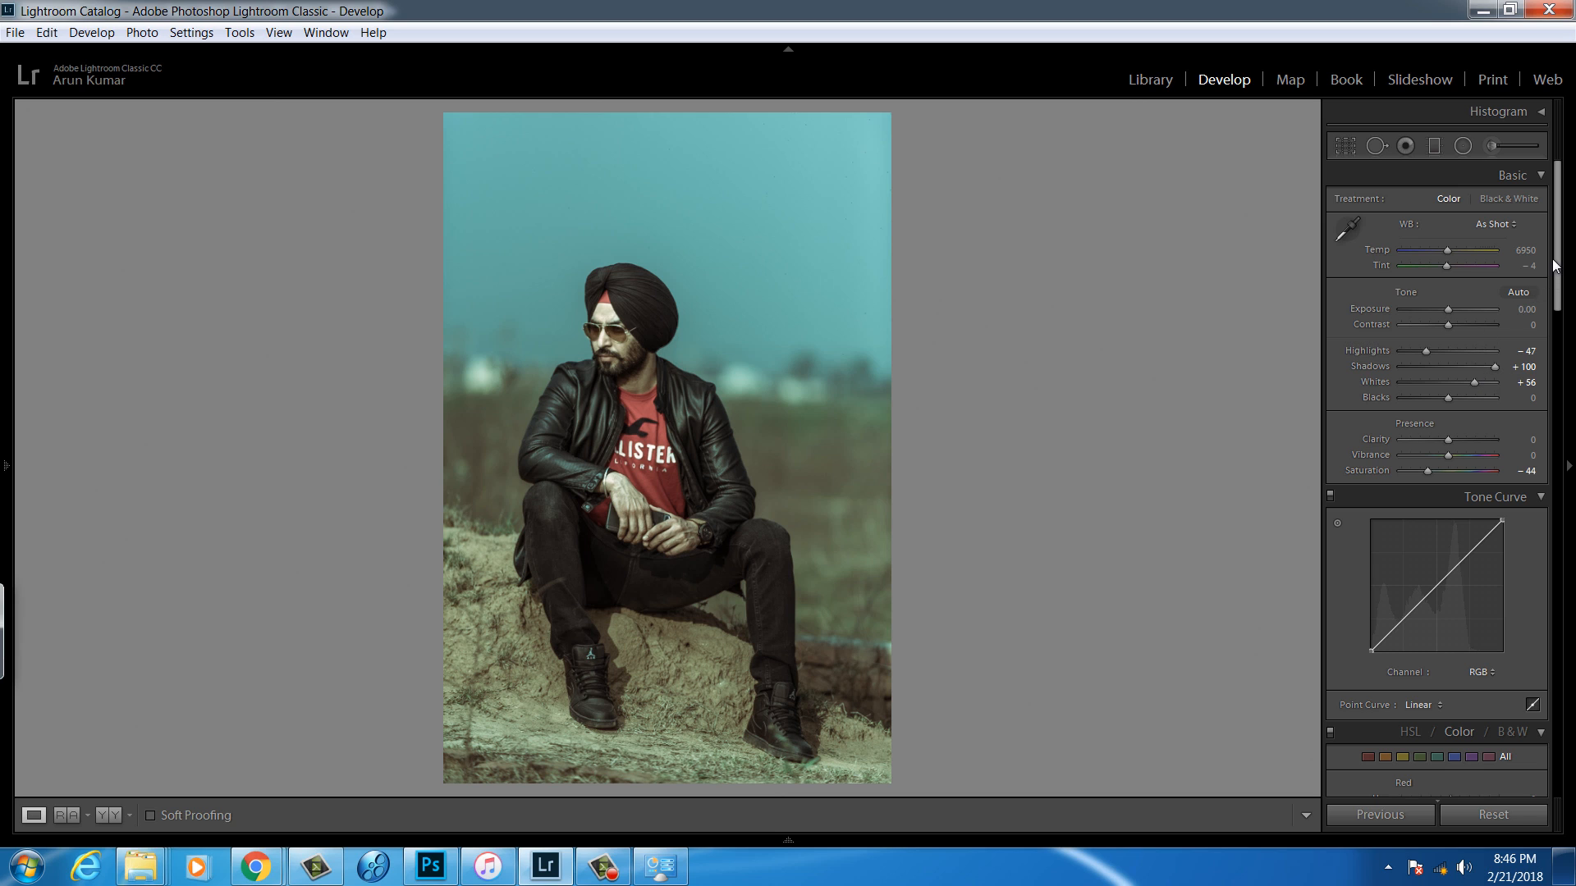
Go to the split-toning settings for the portrait's shadows.
{"action": "left_click_drag", "start_coordinate": [1555, 243], "coordinate": [1538, 474]}
{"action": "scroll", "coordinate": [1539, 474], "scroll_direction": "down", "scroll_amount": 2}
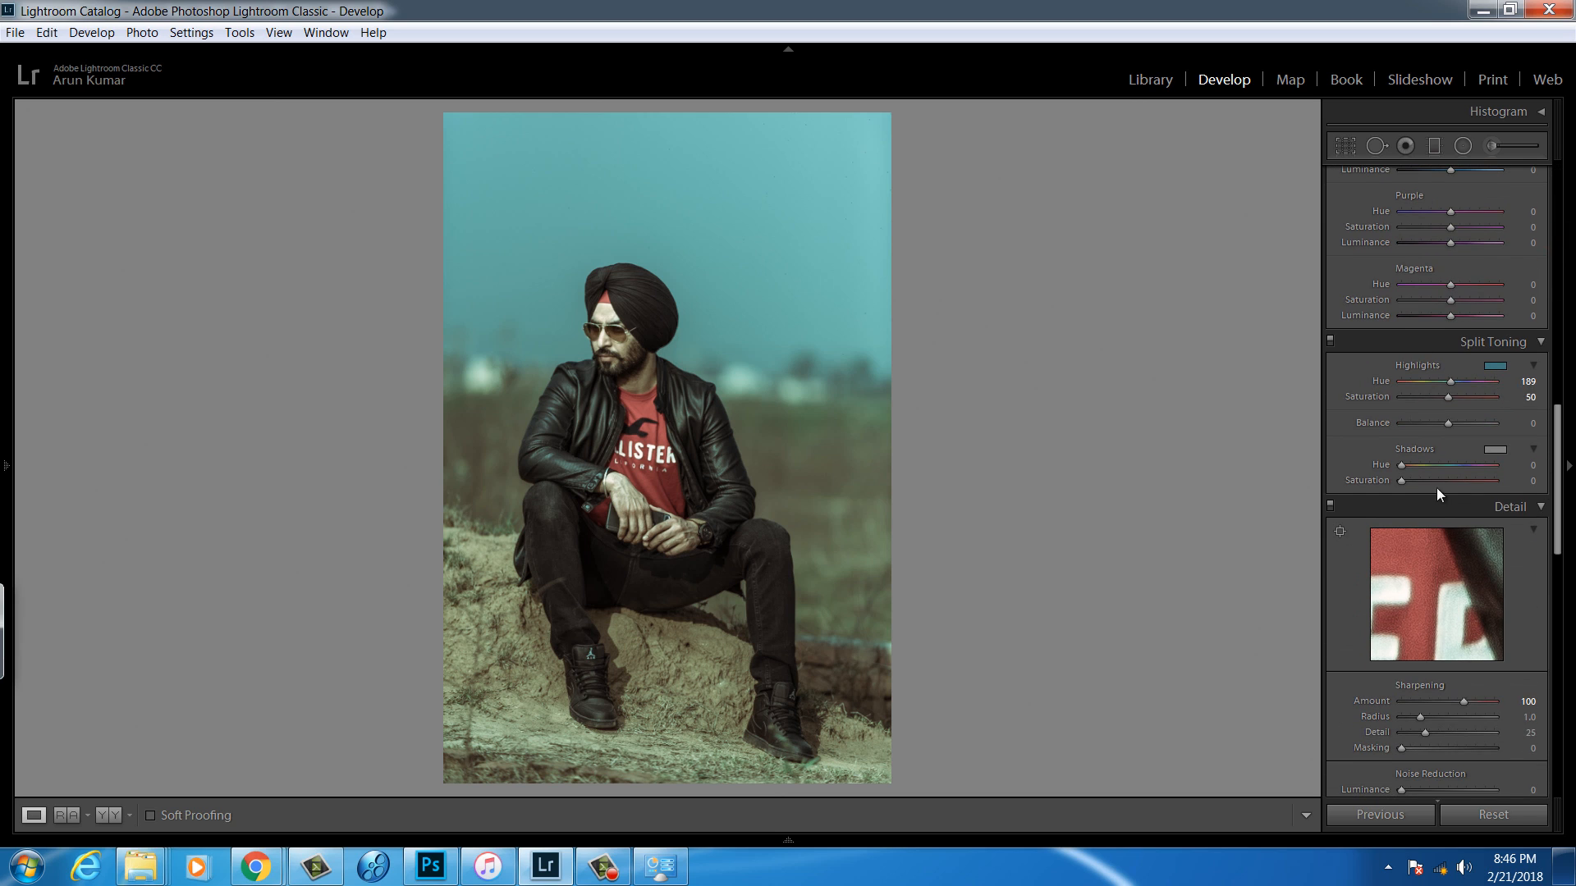